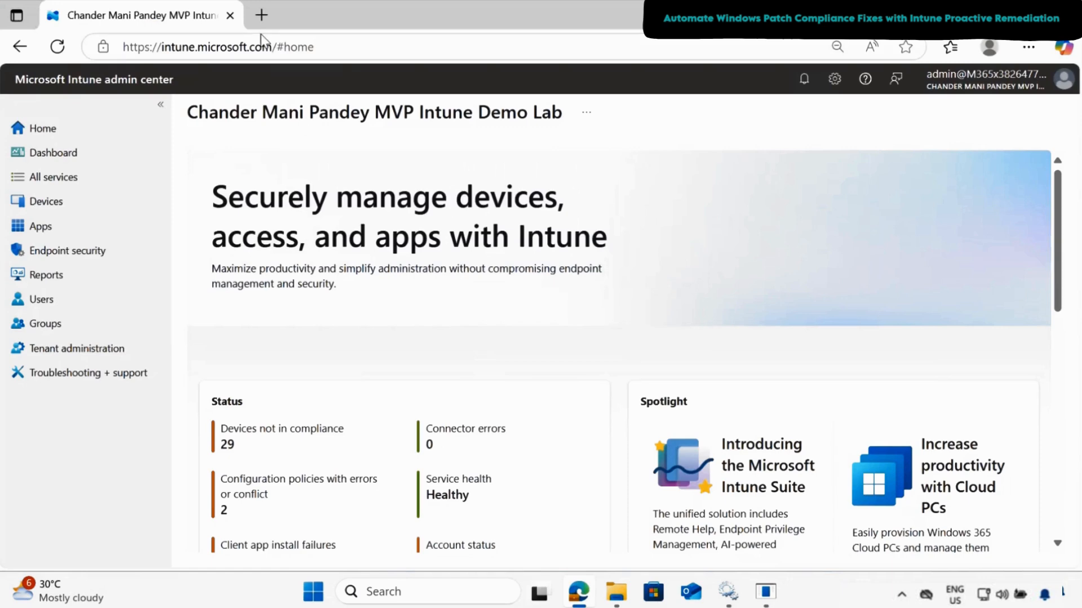
- Search the web for Windows build 10.0.26100.4061 in a new browser tab, viewing the results in a maximized window
left_click(261, 15)
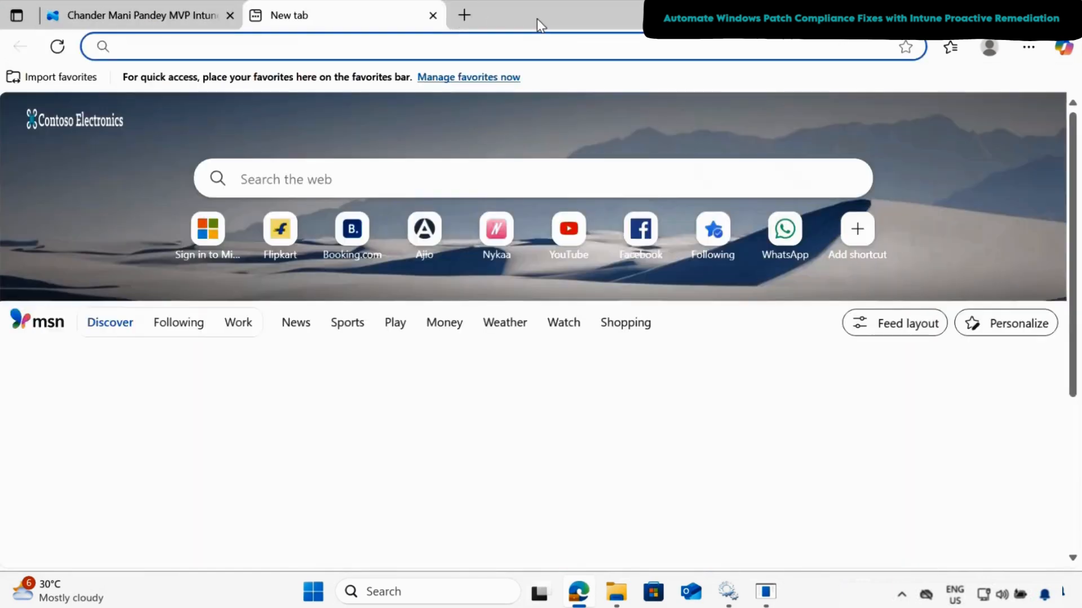
double_click(538, 24)
left_click(590, 348)
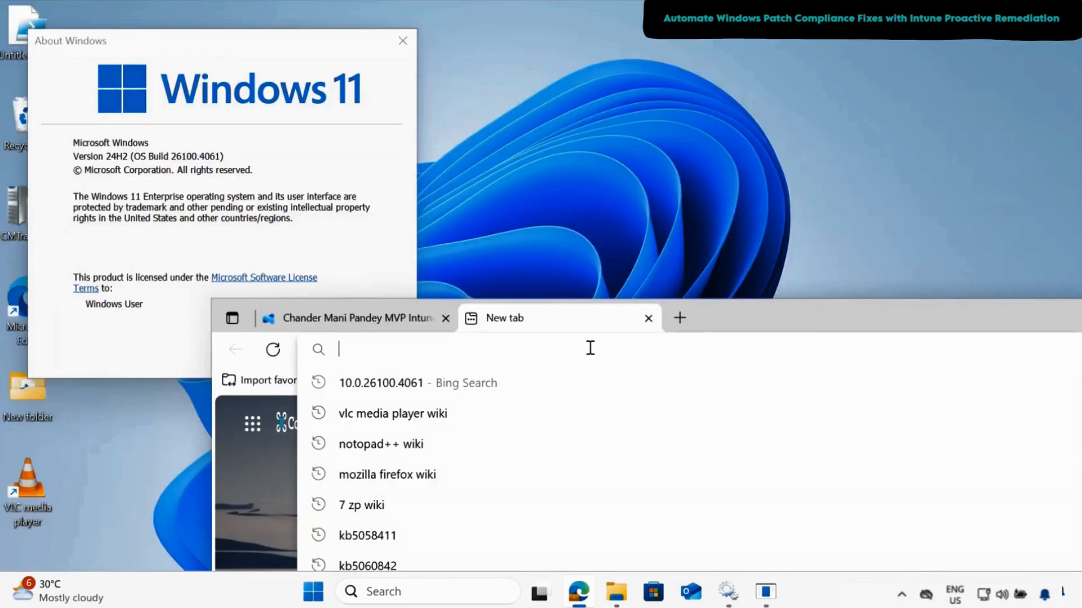
type("10.")
key("End")
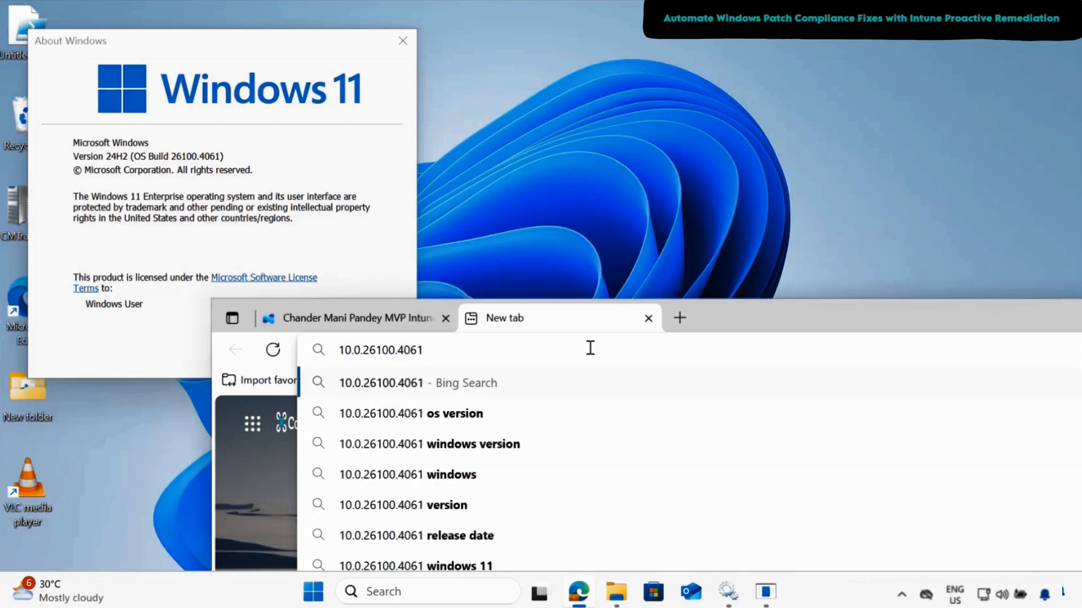
key("Return")
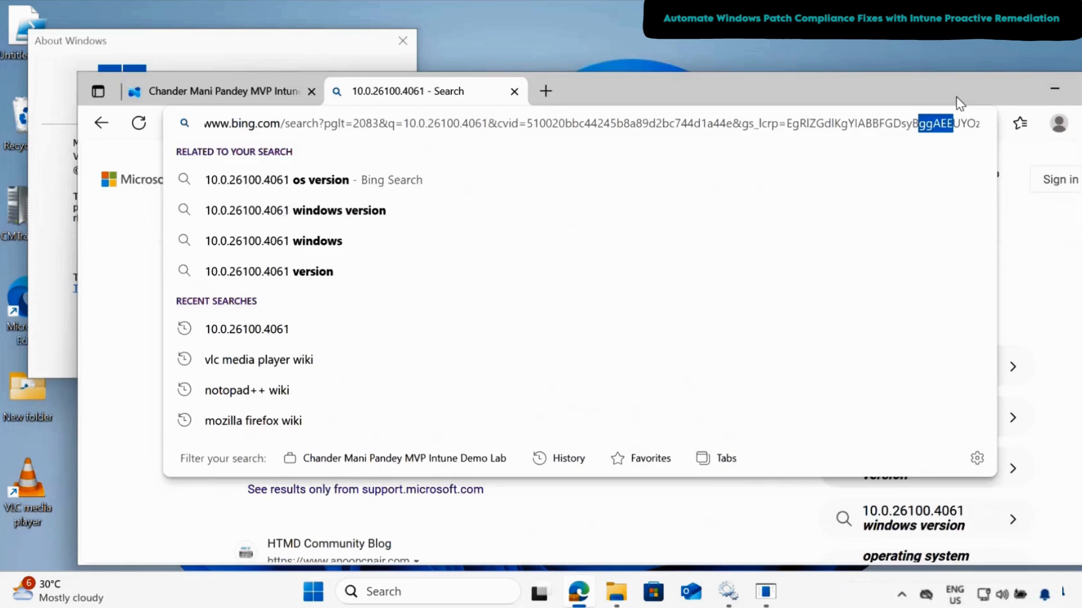
left_click_drag(955, 96, 894, 75)
left_click(1032, 69)
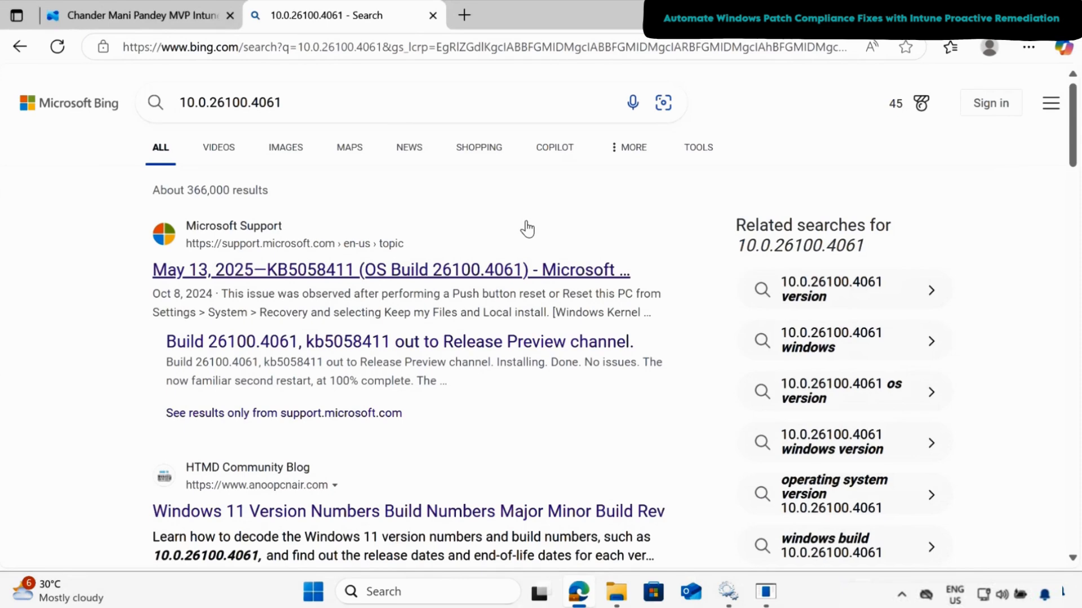
- Find Check for updates through Windows search and open the Windows Update settings page
left_click(428, 591)
type("check")
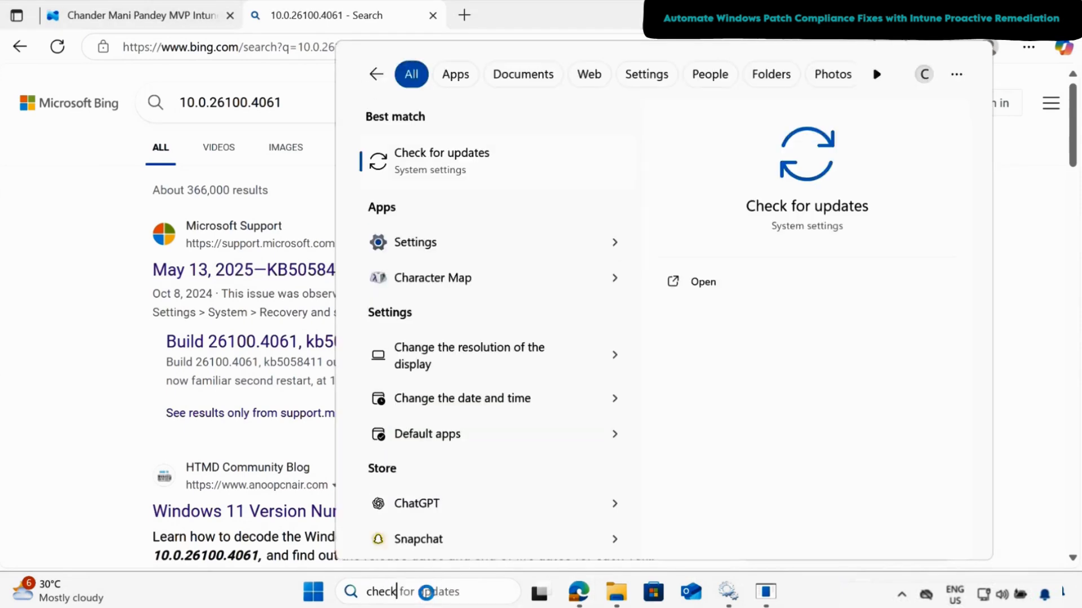
left_click(449, 172)
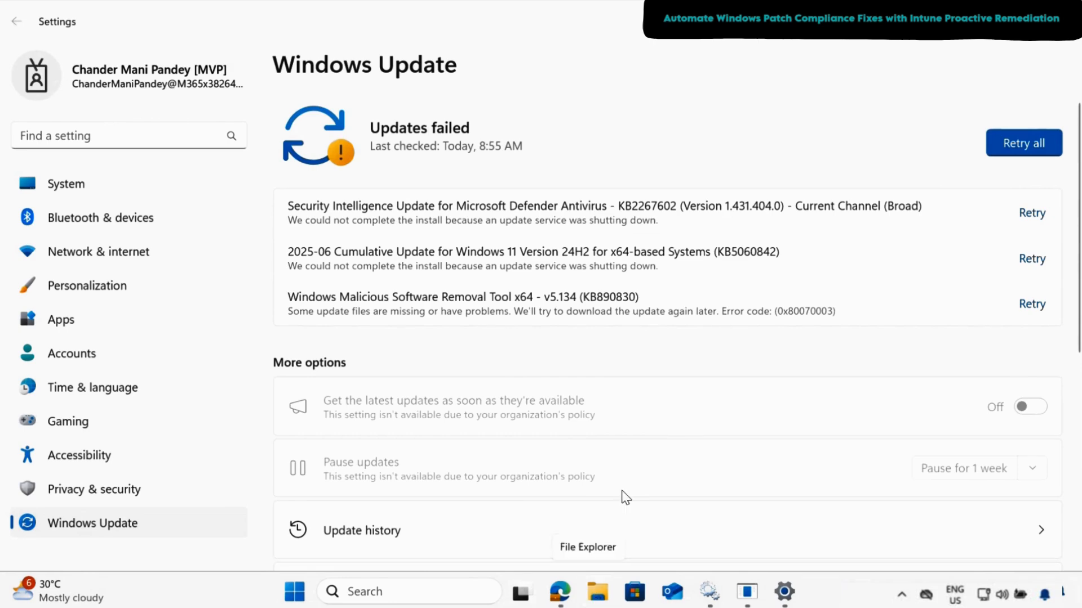
- Switch to File Explorer and show the patching scripts in the Downloads folder
left_click(598, 601)
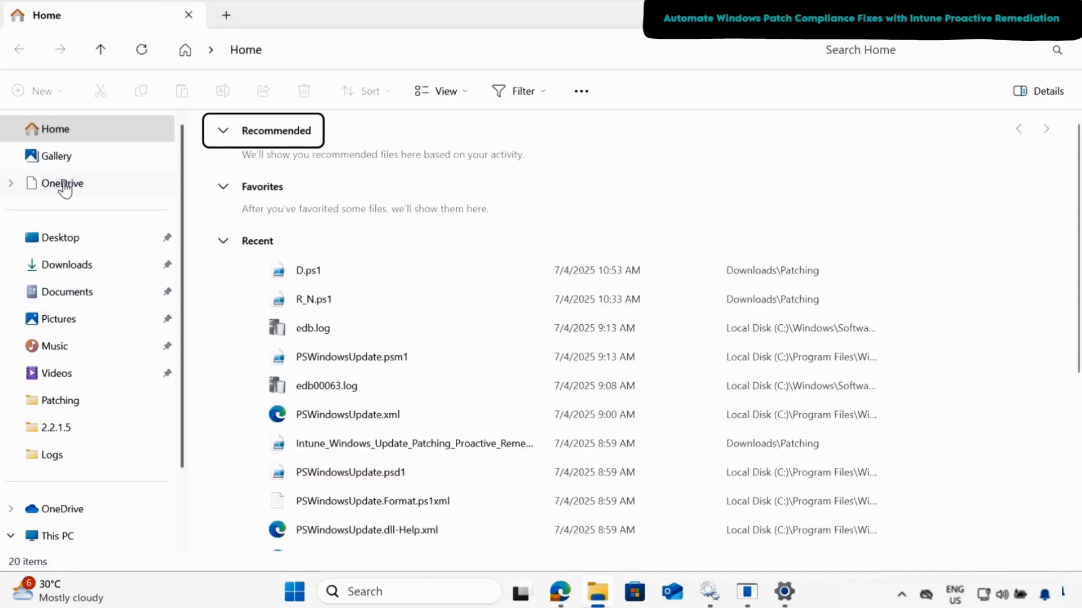
left_click(76, 272)
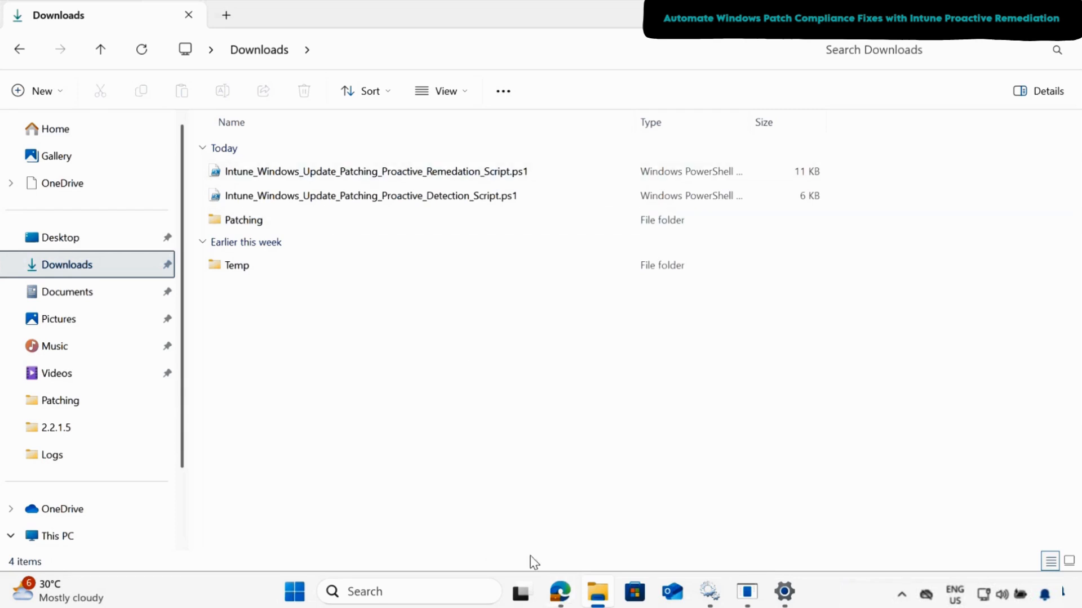
- Switch to the Intune admin center in the browser and start creating a custom script package in the devices' Scripts and remediations
left_click(552, 597)
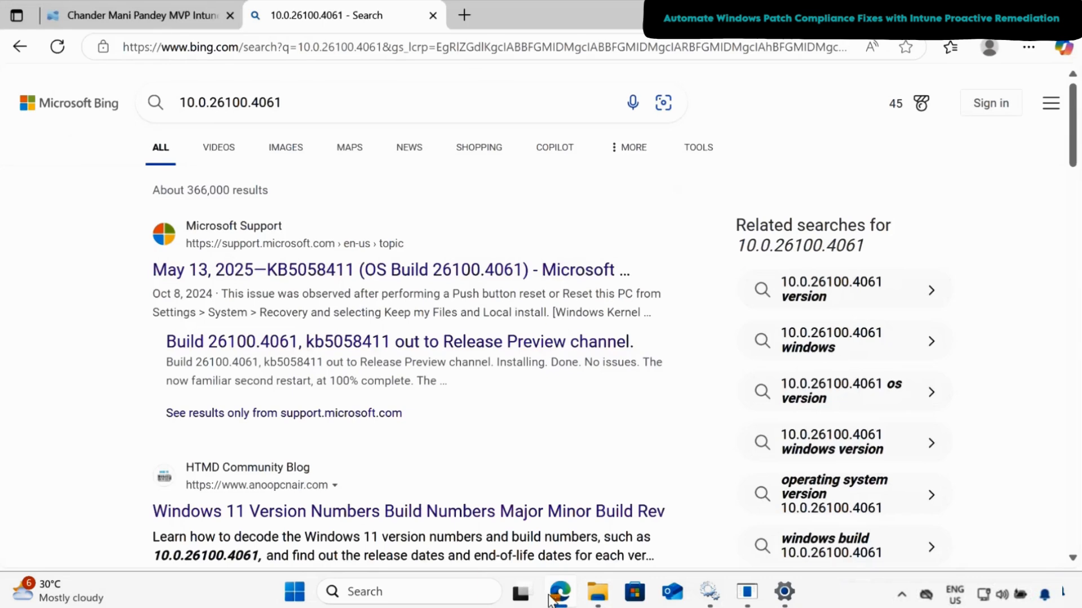
left_click(146, 16)
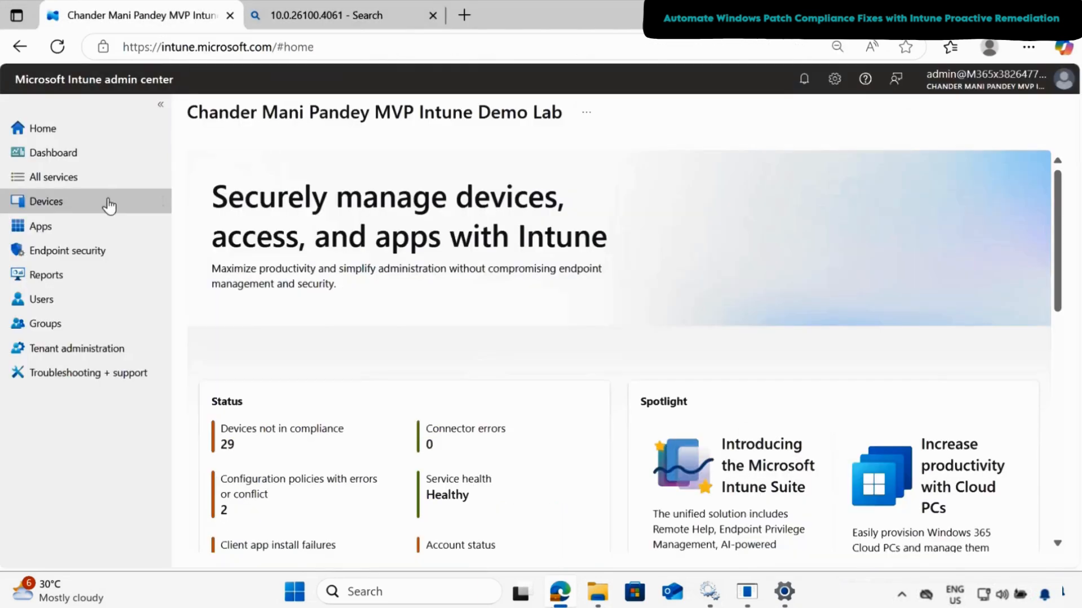
left_click(51, 201)
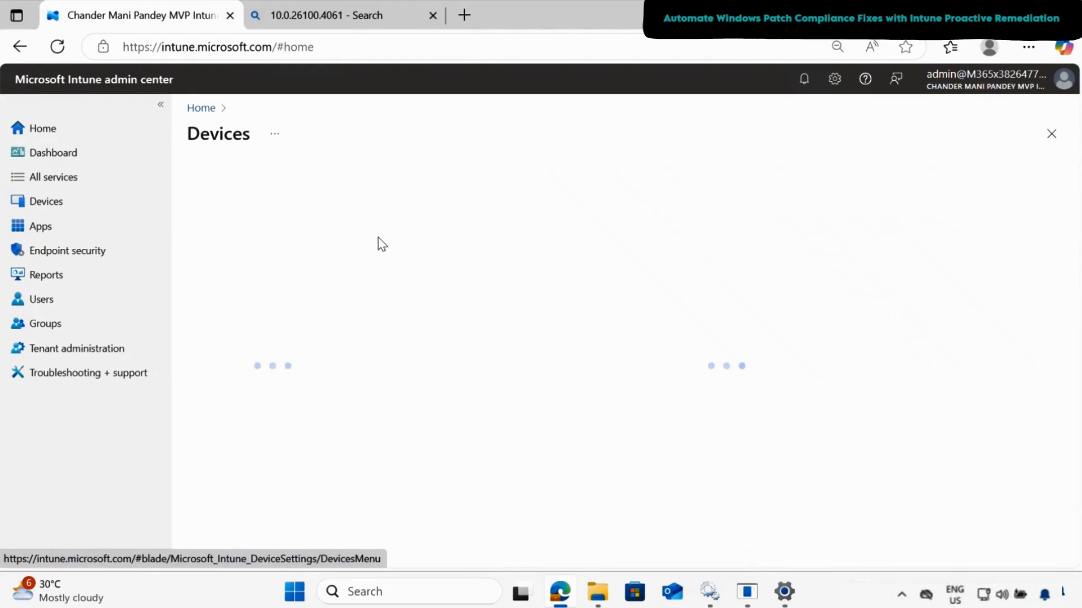
scroll(355, 361, "down", 2)
left_click(256, 363)
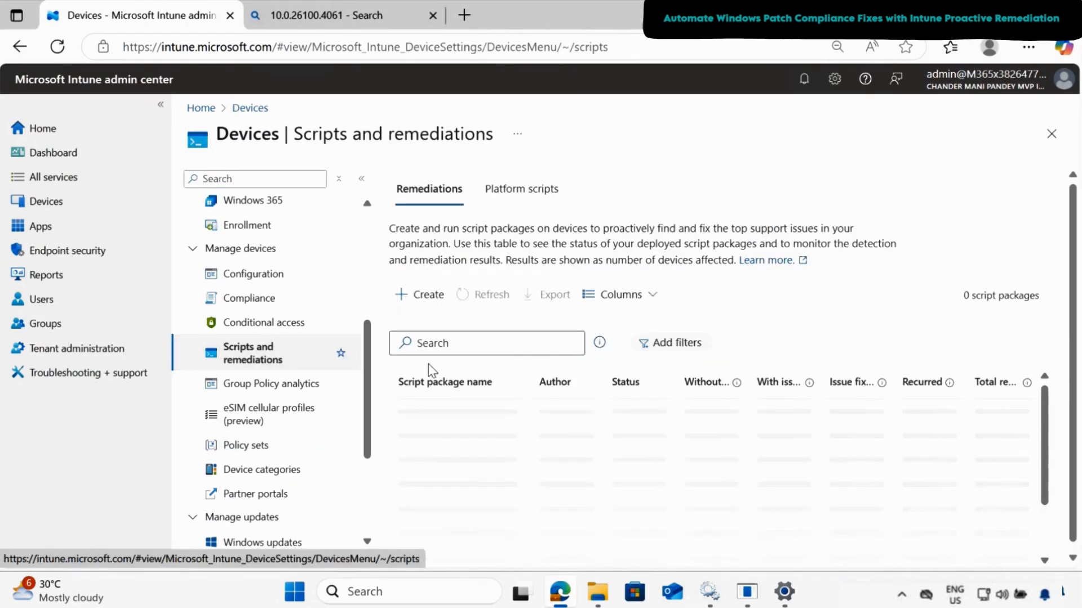
left_click(426, 295)
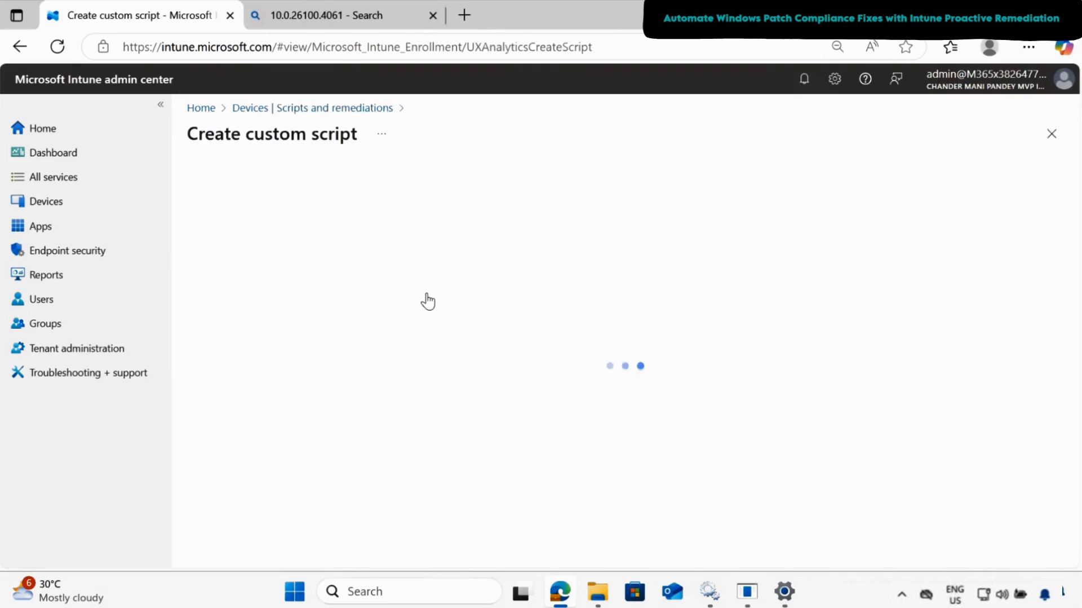
- Name the script package Windows Patching Proactive Remediation, fill in its description, and proceed to the settings
left_click(439, 253)
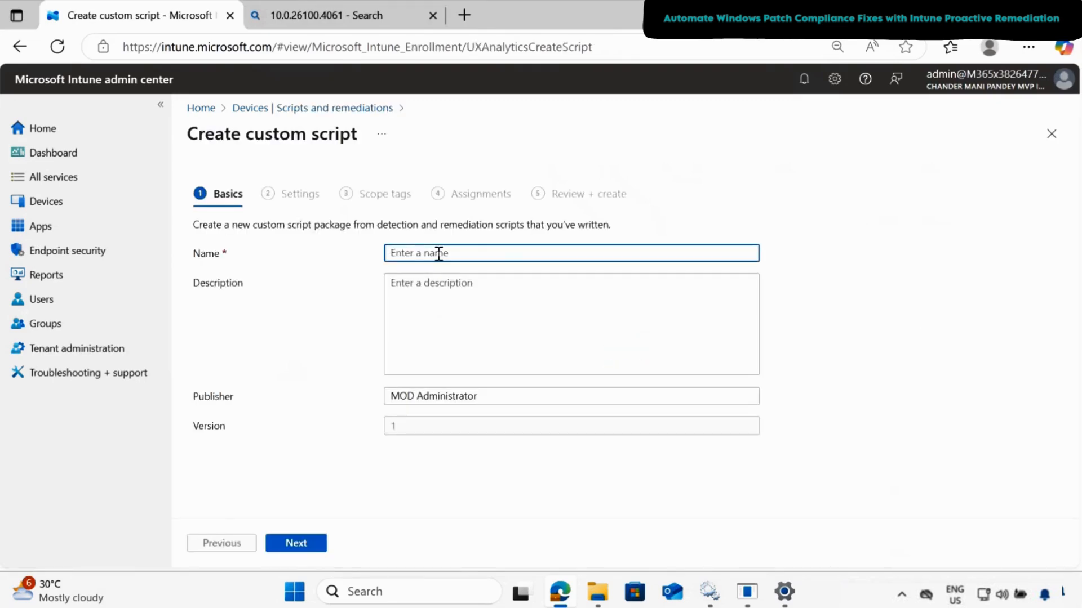
type("Windows Patching Proactive Remediation")
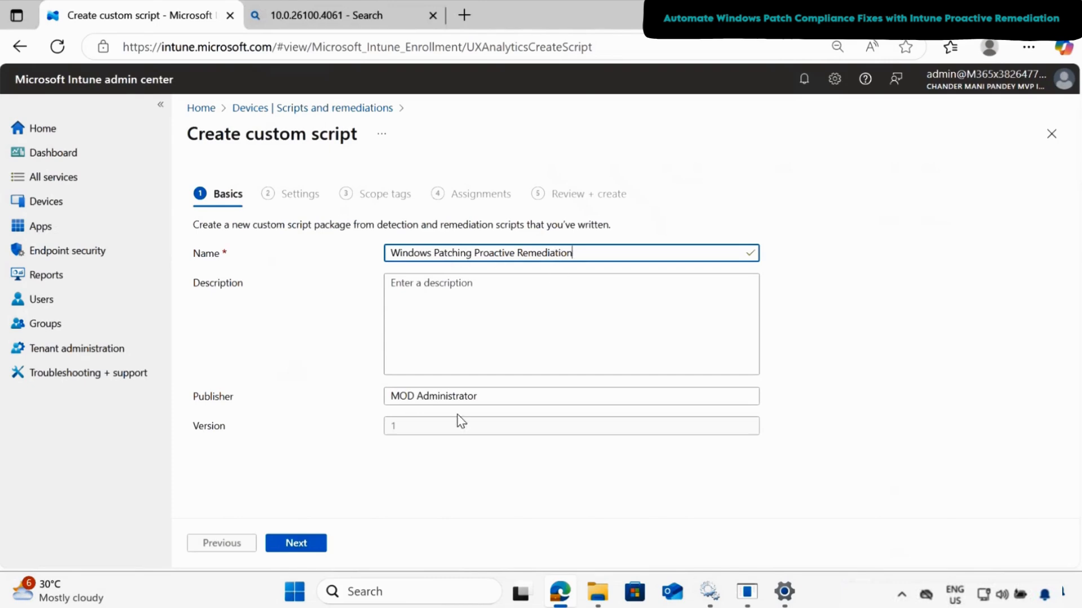
left_click(481, 323)
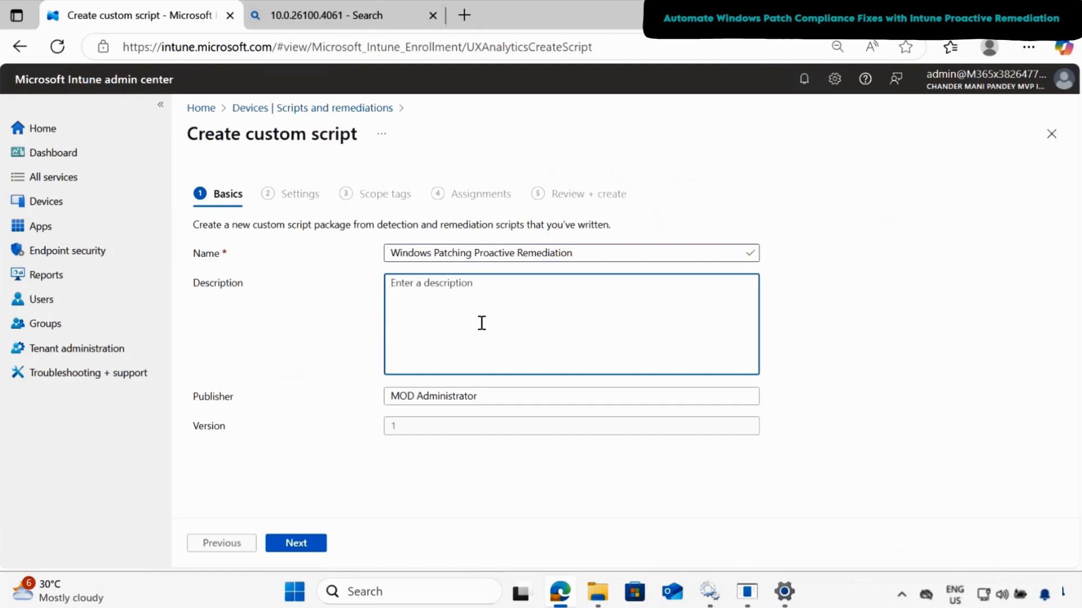
type("Windows Patching Proactive Remediation")
left_click(306, 551)
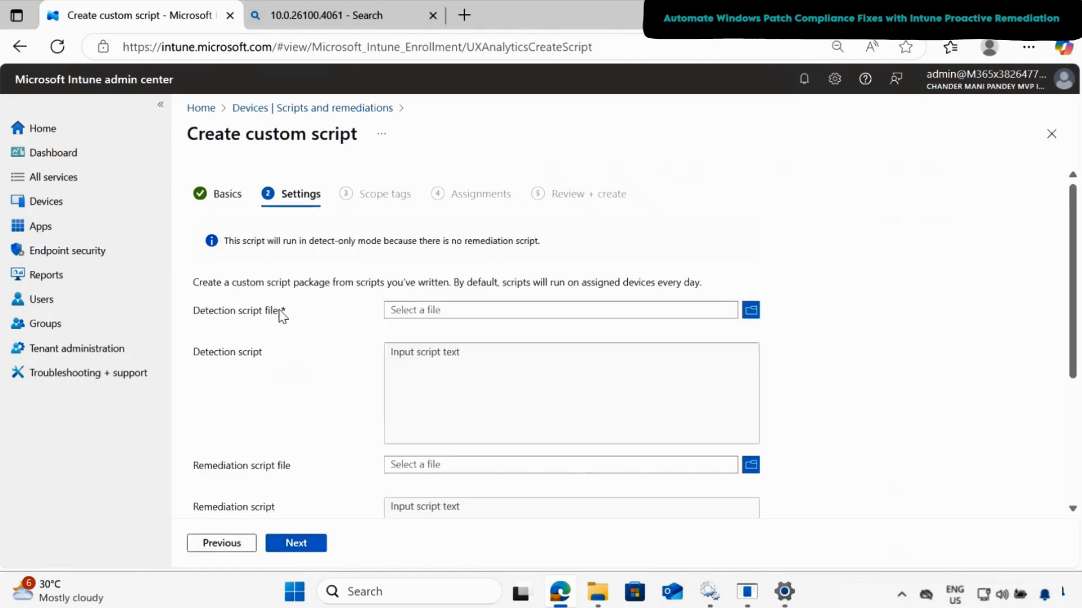
- Upload Intune_Windows_Update_Patching_Proactive_Detection_Script.ps1 from the Downloads folder as the detection script
left_click(751, 310)
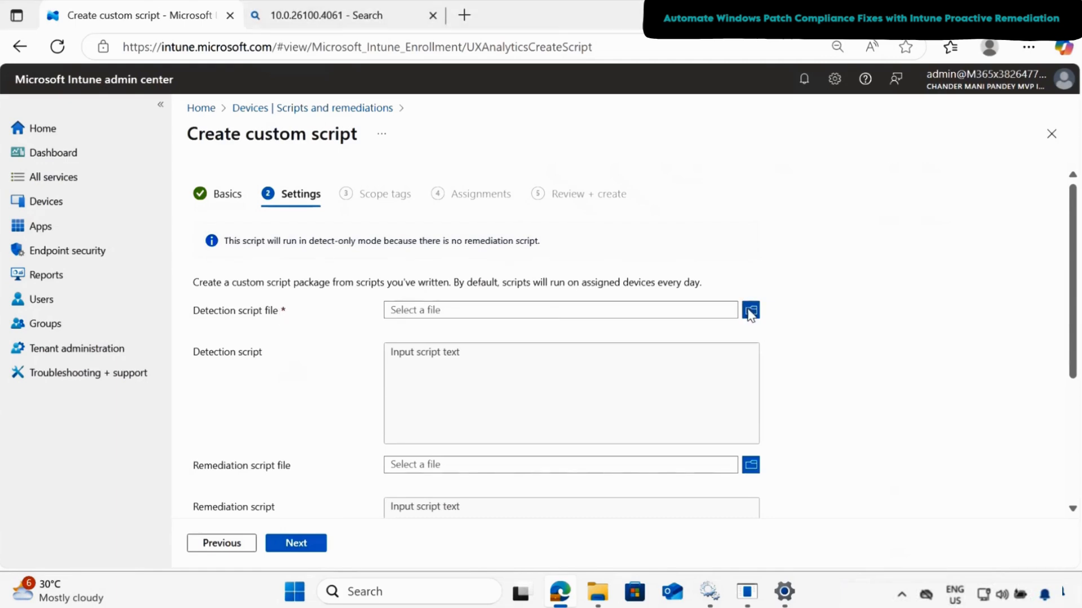
left_click(84, 191)
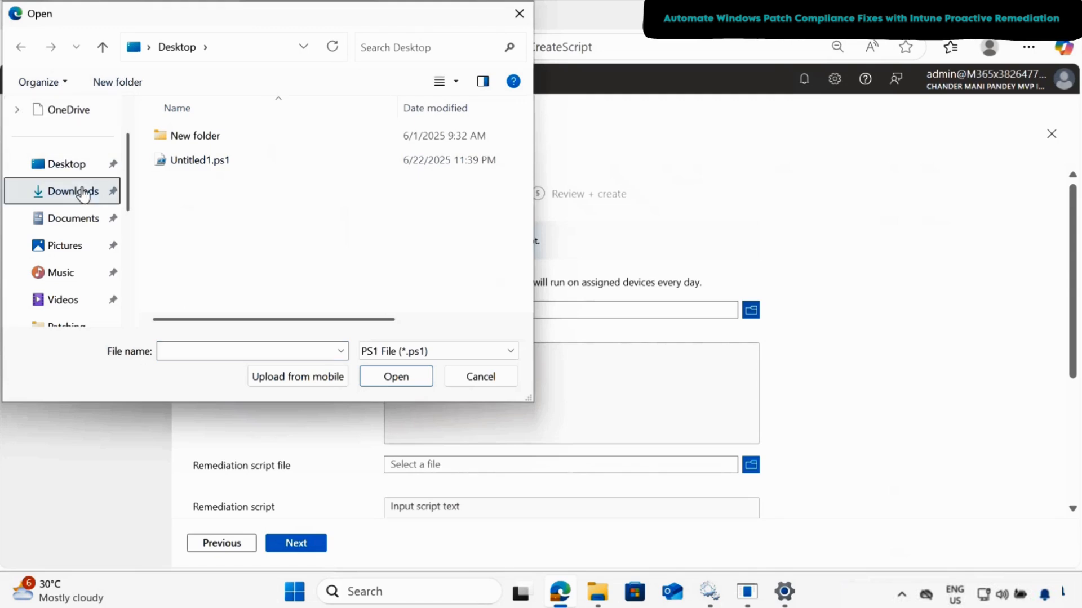
left_click(270, 182)
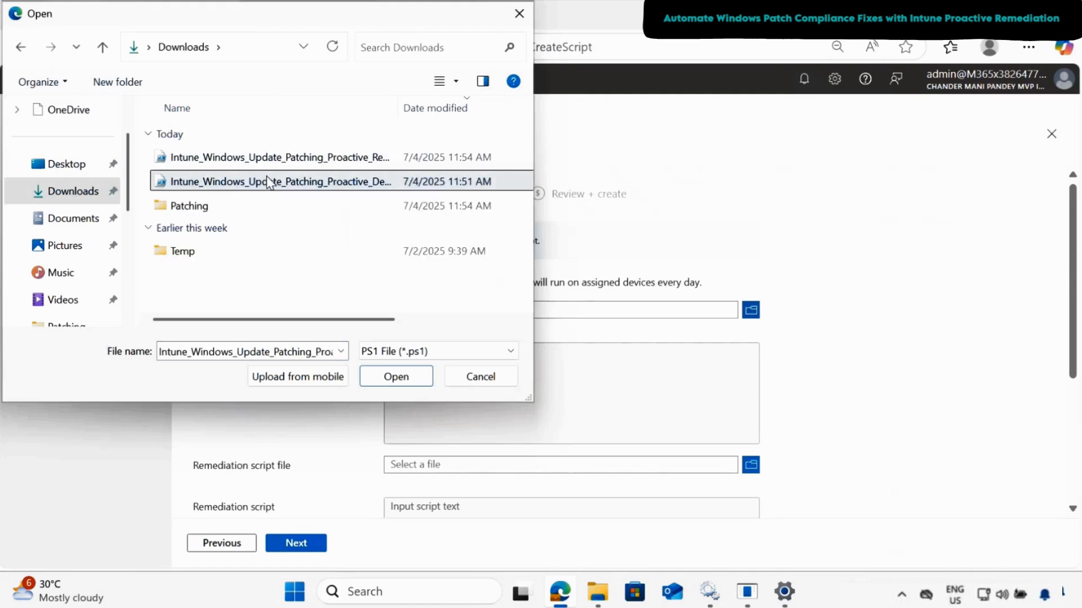
left_click(394, 377)
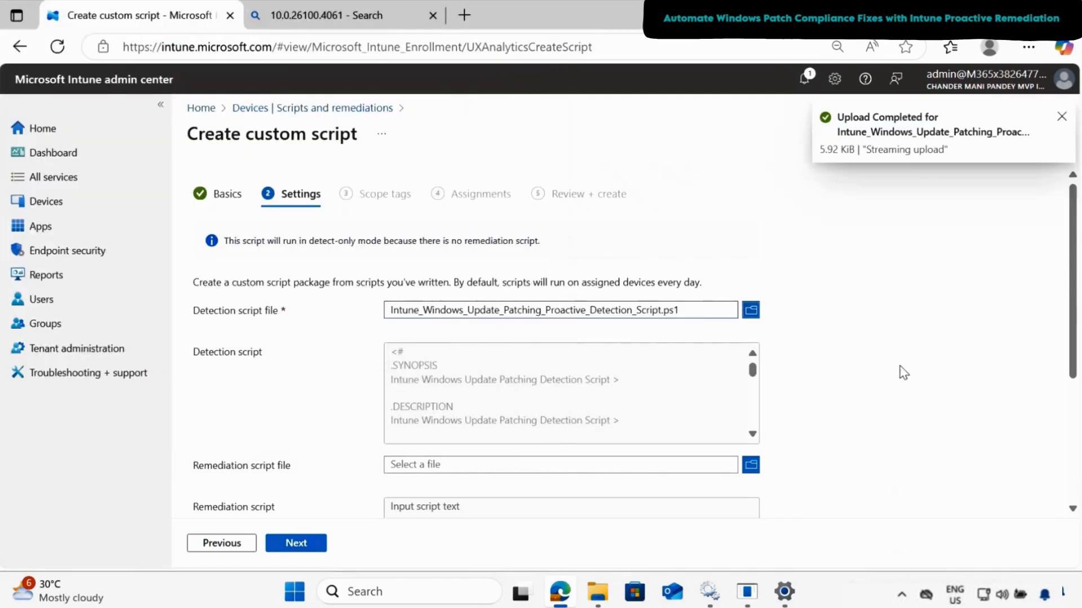
- Set the script package to run in 64-bit PowerShell and proceed to the scope tags
scroll(711, 343, "down", 3)
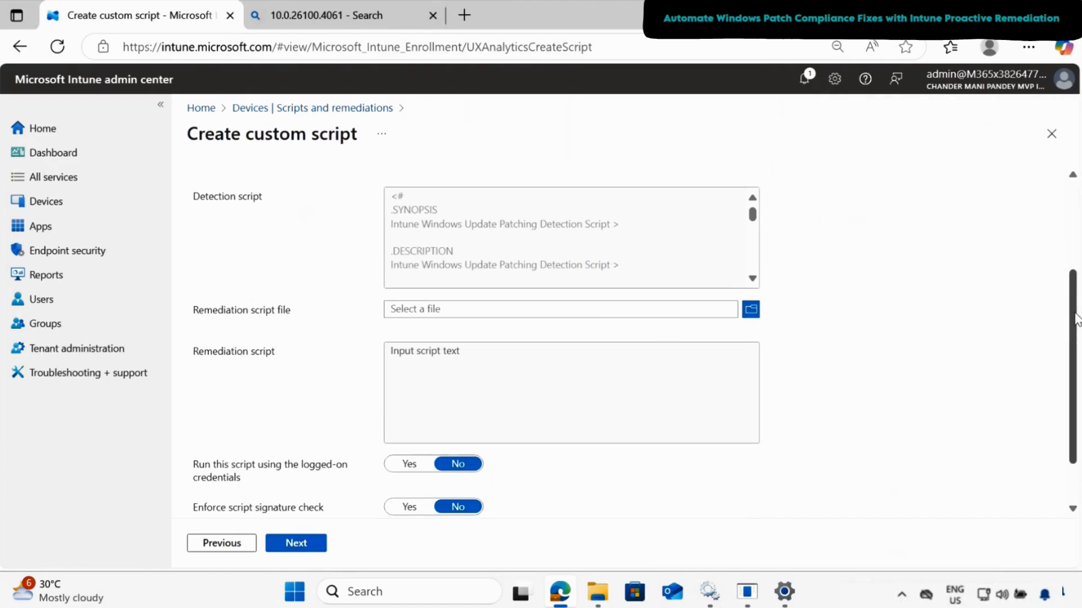
left_click_drag(1076, 316, 1080, 397)
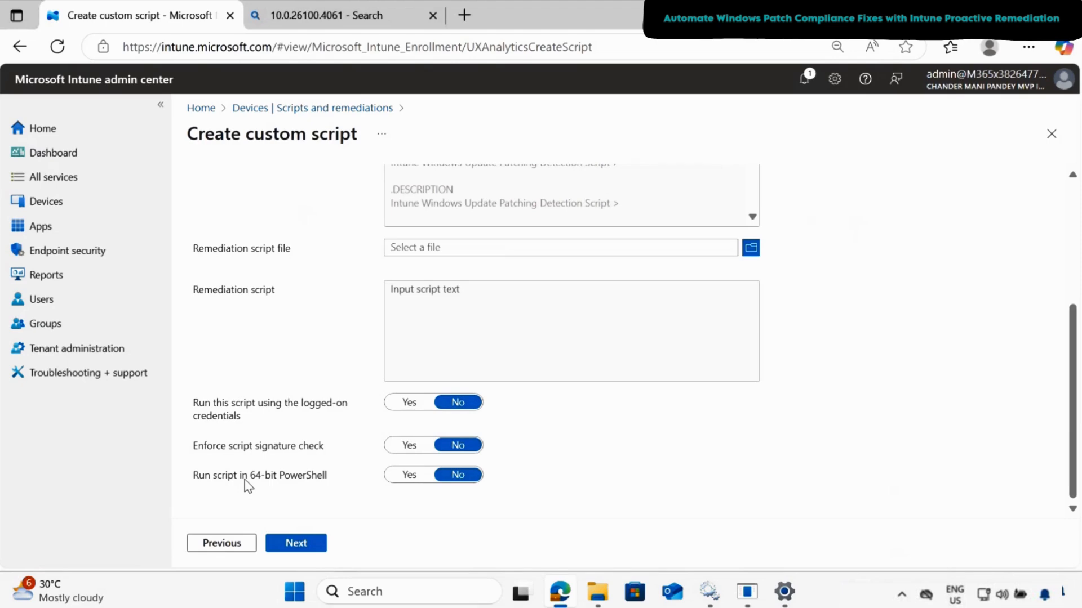
left_click(409, 475)
left_click(298, 544)
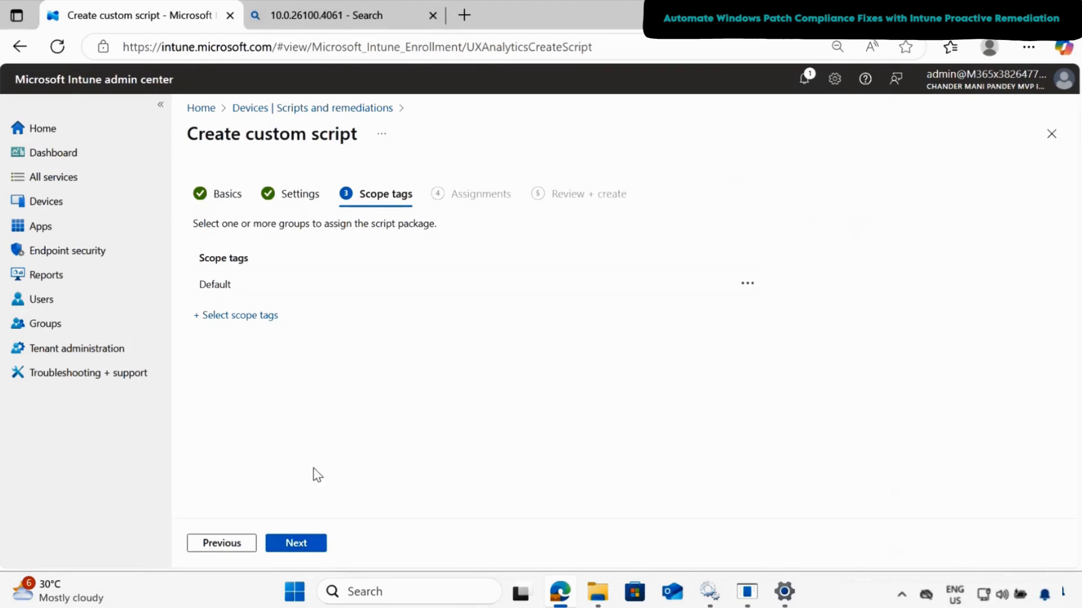
- Keep the Default scope tag, leave the group assignments empty, and create the script package
left_click(296, 544)
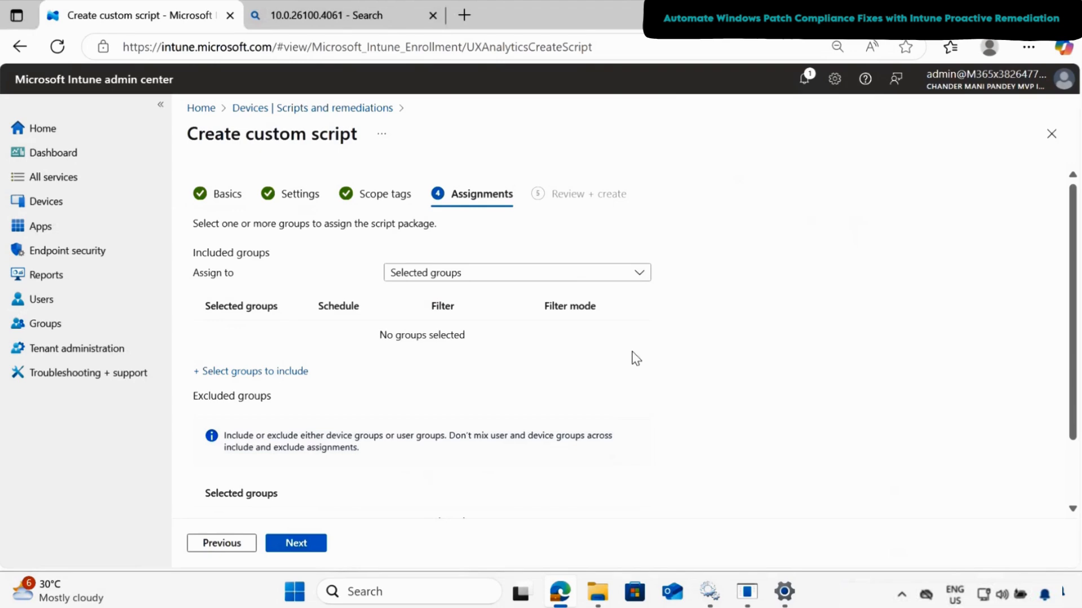
left_click(296, 549)
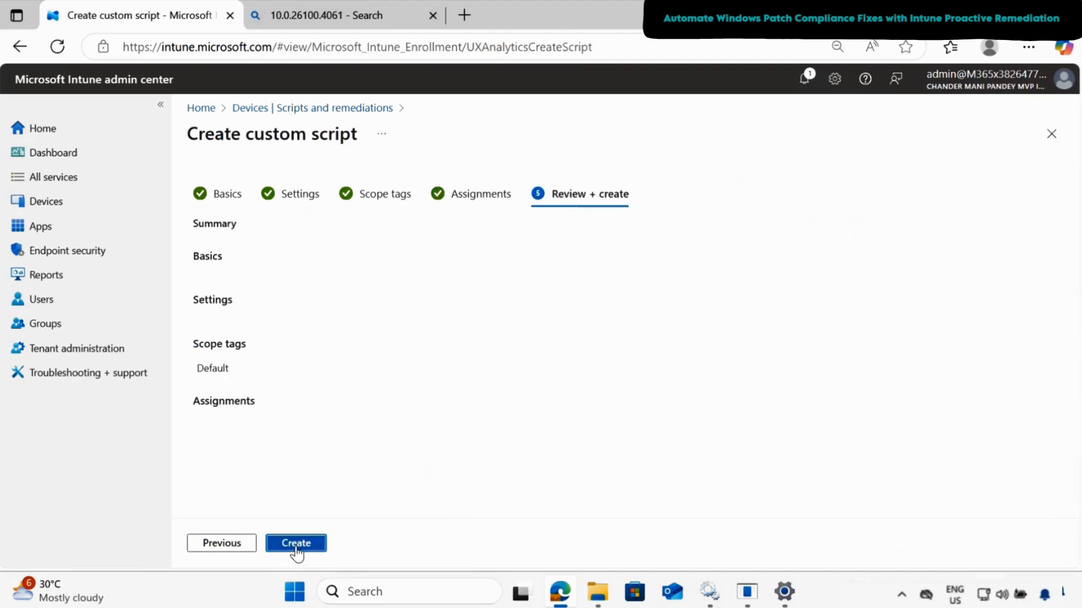
left_click(297, 552)
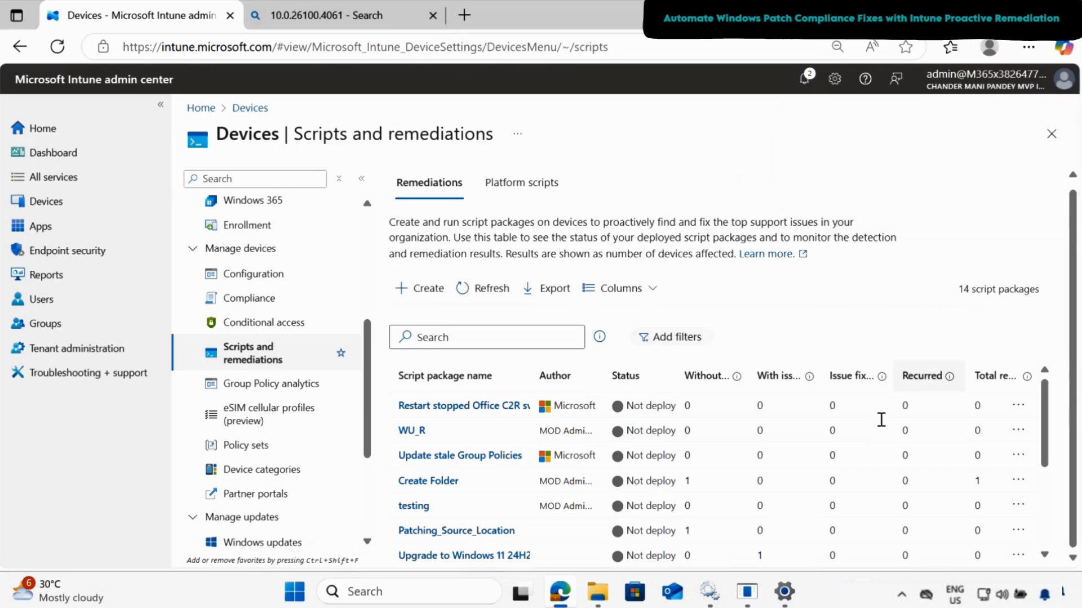
- Switch to File Explorer and open the folder C:\ProgramData\Microsoft\IntuneManagementExtension\Logs
left_click(598, 602)
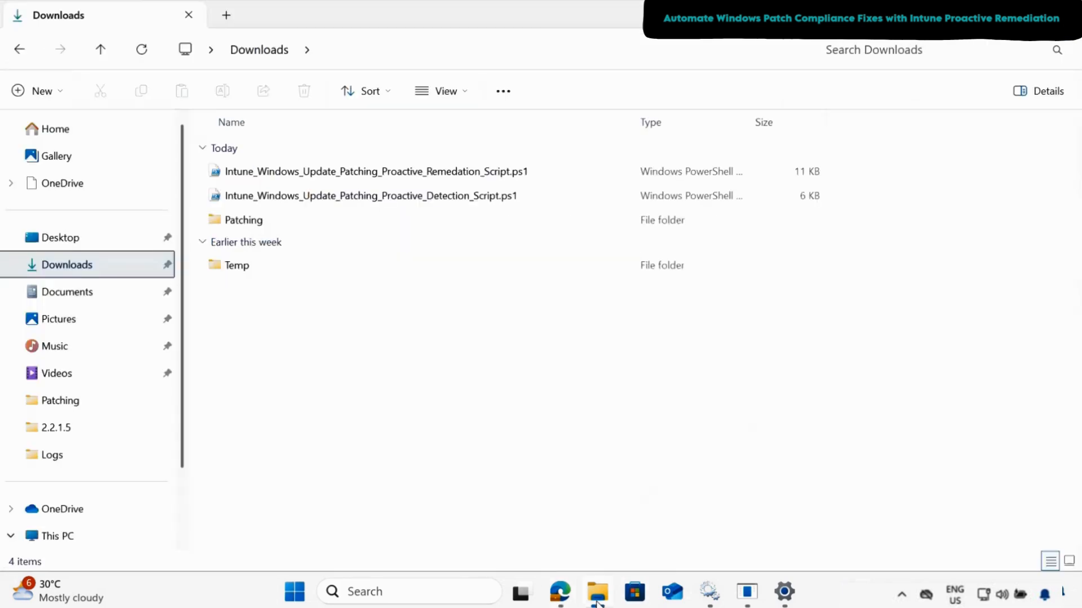
left_click(63, 538)
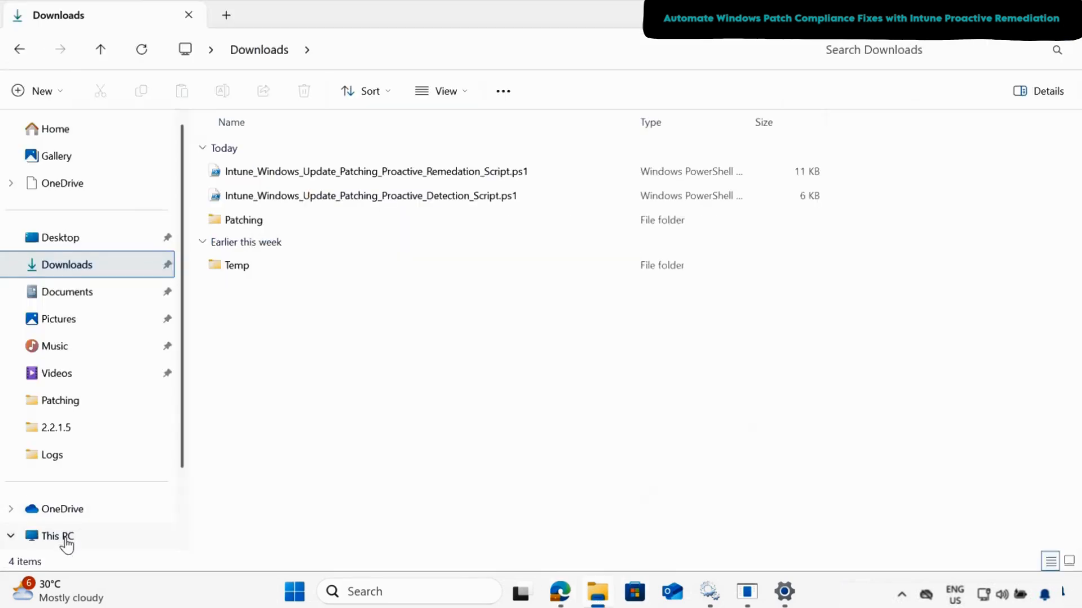
left_click(289, 176)
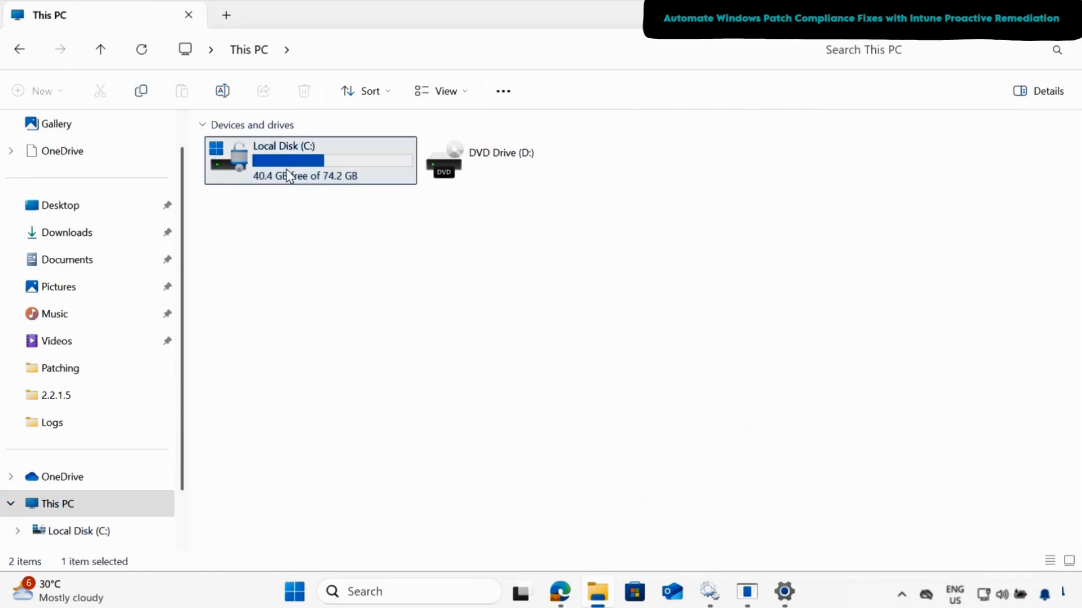
double_click(289, 176)
left_click(263, 273)
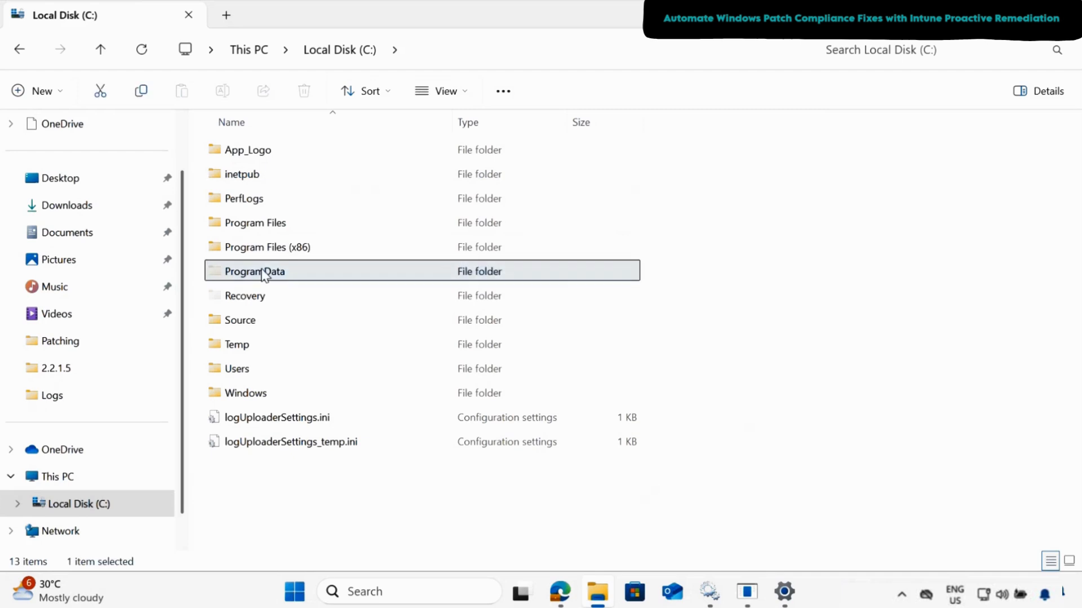
double_click(265, 271)
double_click(268, 201)
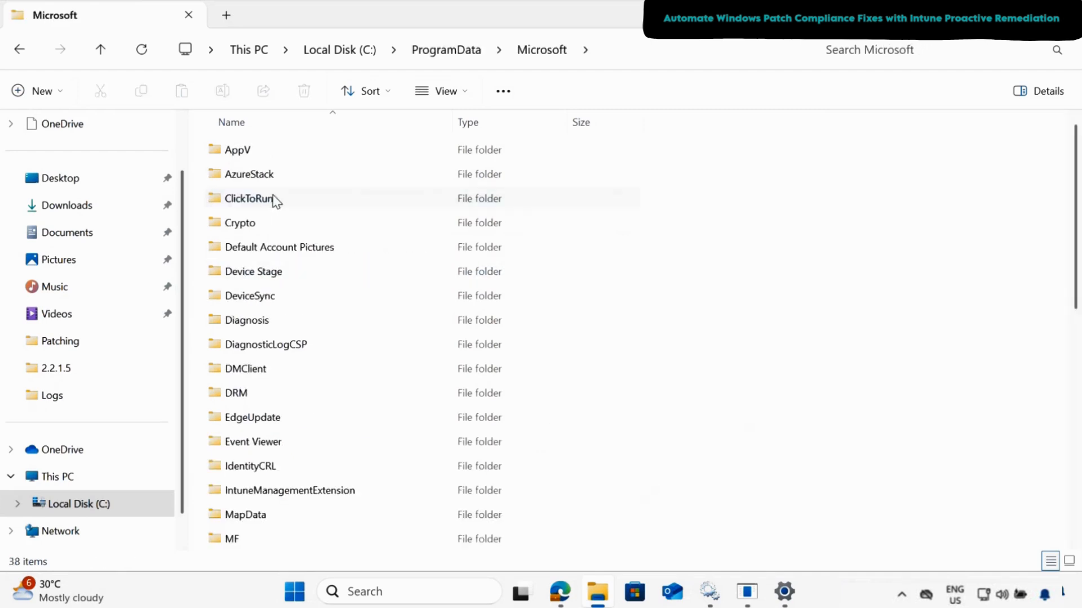
double_click(300, 491)
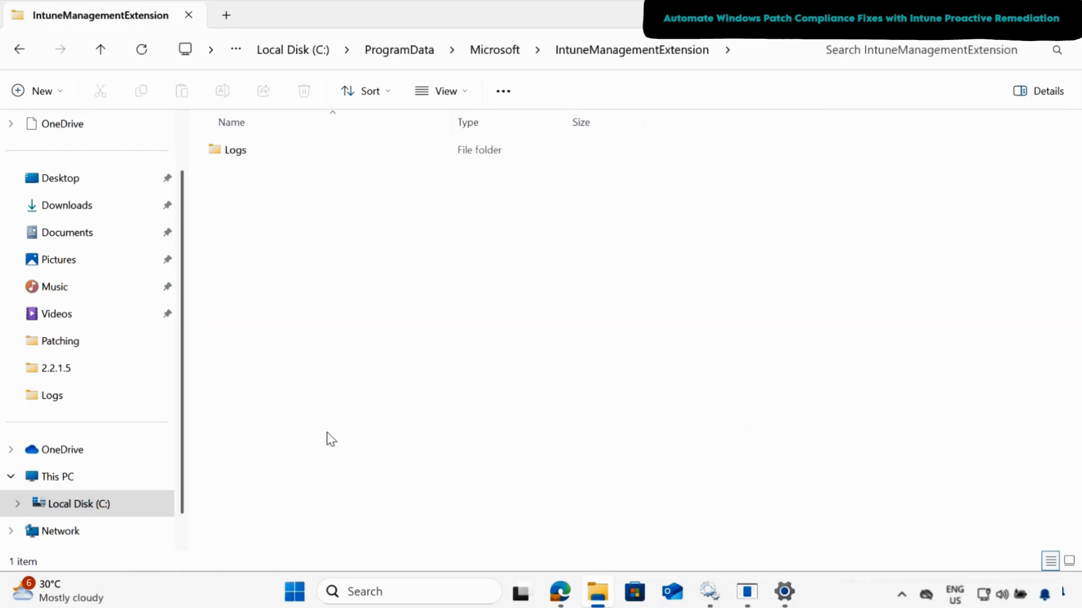
double_click(244, 152)
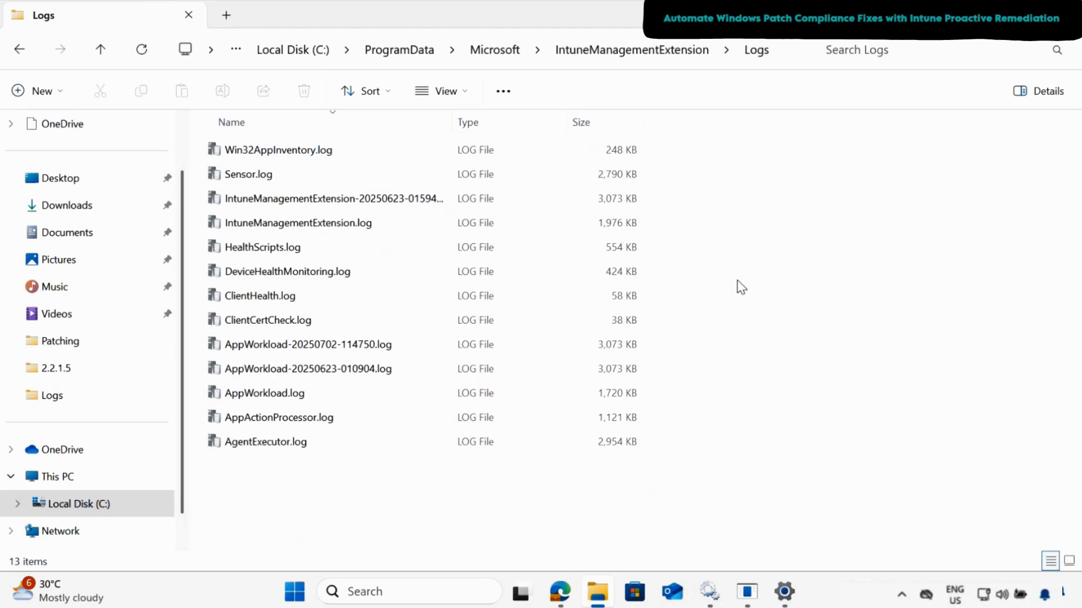
- Open Command Prompt and run the hostname command to identify the test device
left_click(435, 589)
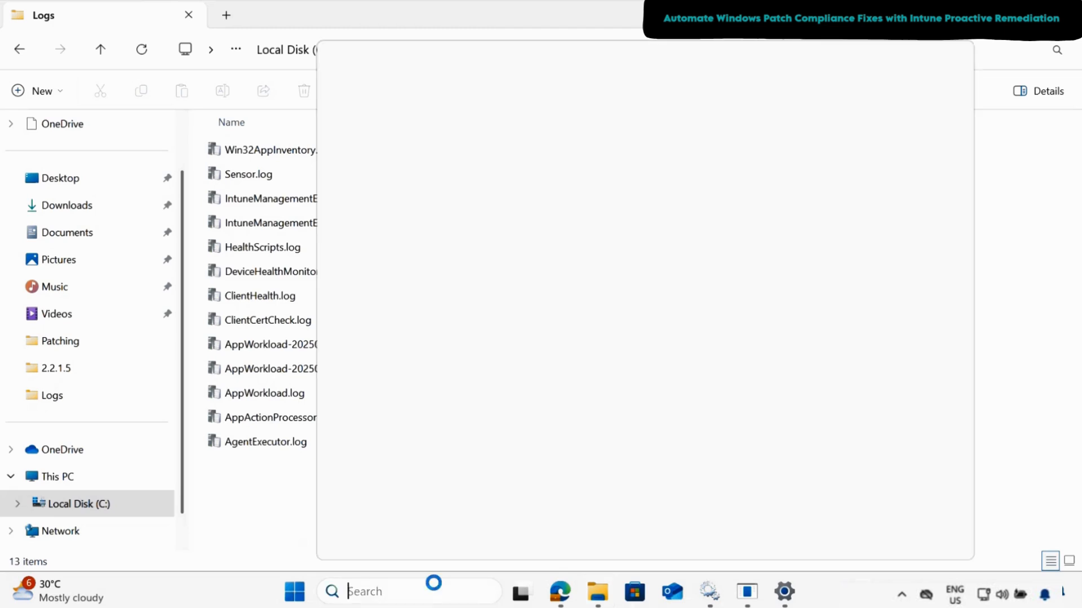
type("cmd")
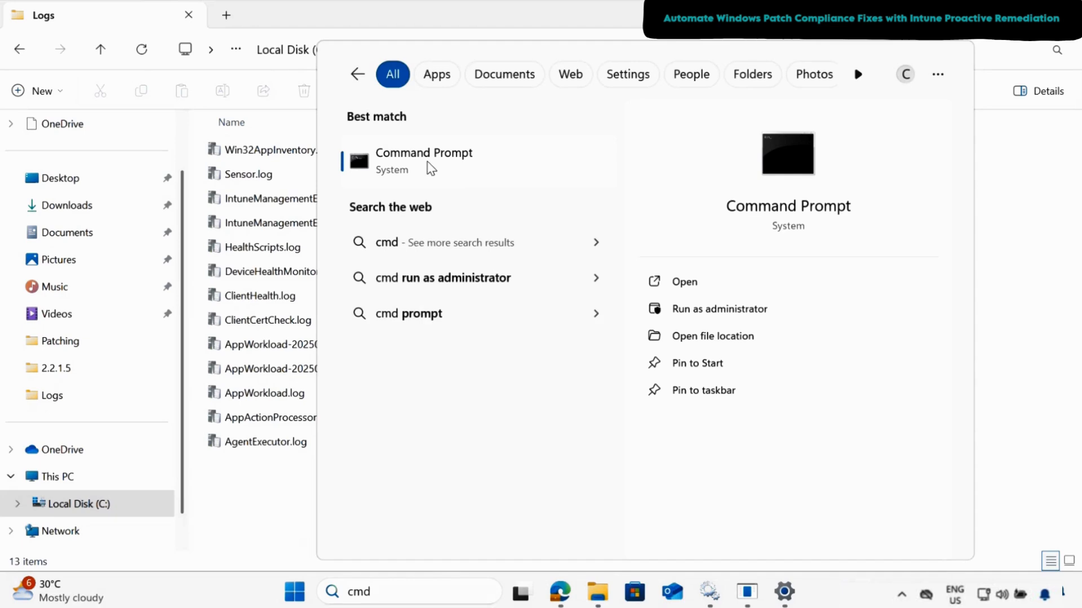
left_click(429, 163)
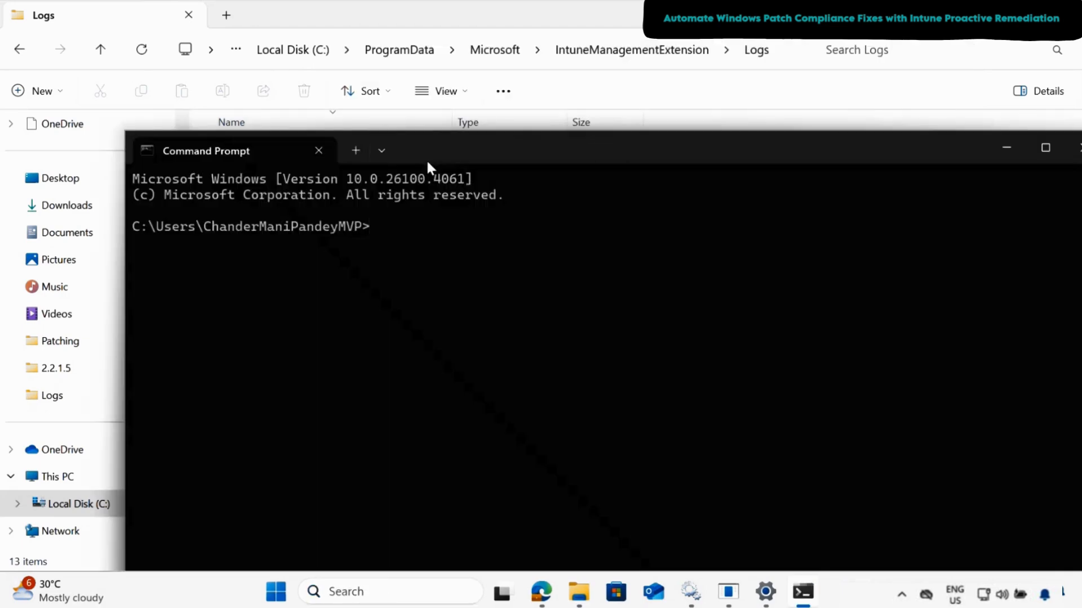
type("hostname")
key("Return")
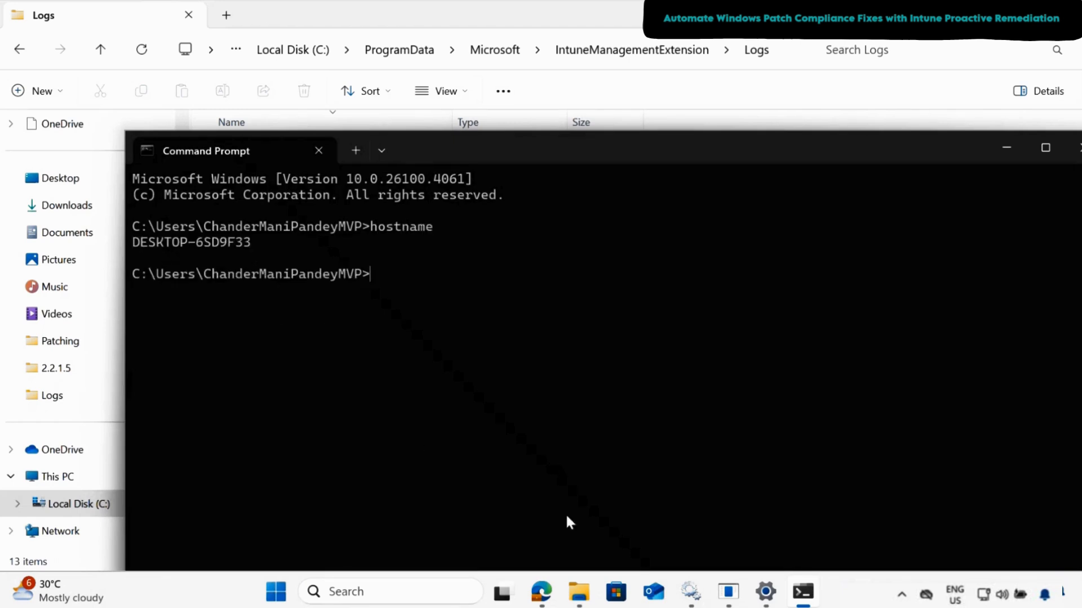
- Switch to the Intune admin center in Edge and open DESKTOP-6SD9F33 from the Windows devices list
left_click(542, 593)
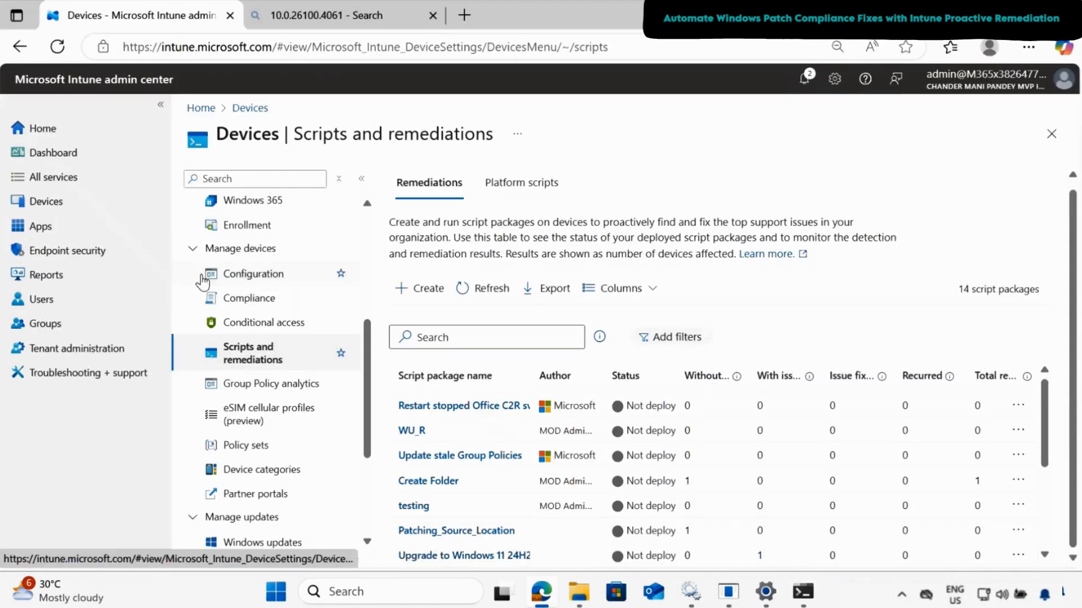
left_click(44, 203)
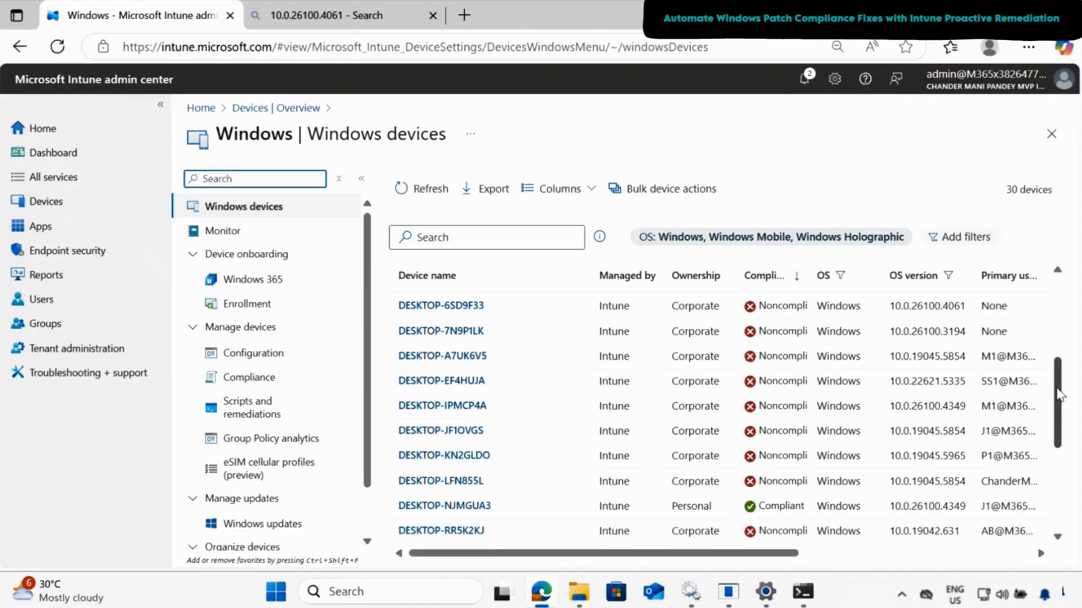
left_click_drag(1057, 396, 1058, 384)
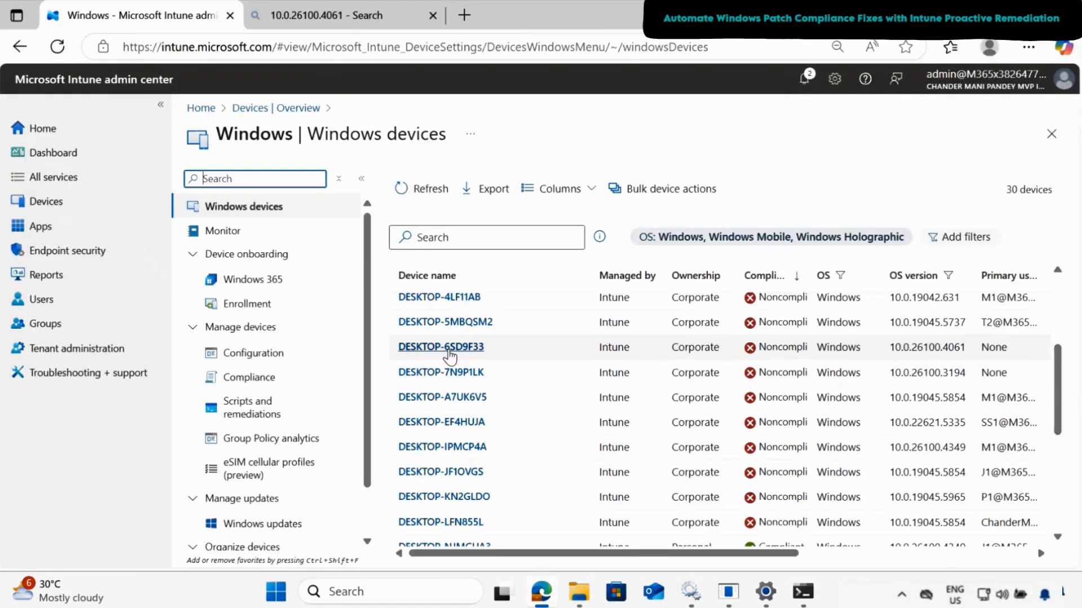
left_click(449, 348)
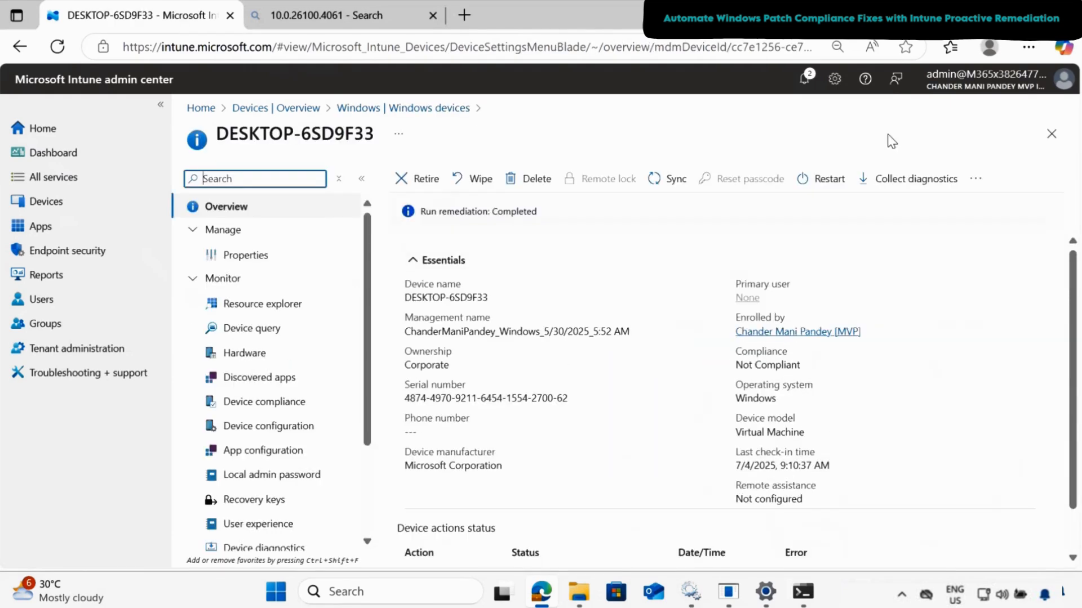
- Run the Windows Patching Proactive Remediation script package on demand on this device with Run remediation (preview)
left_click(974, 181)
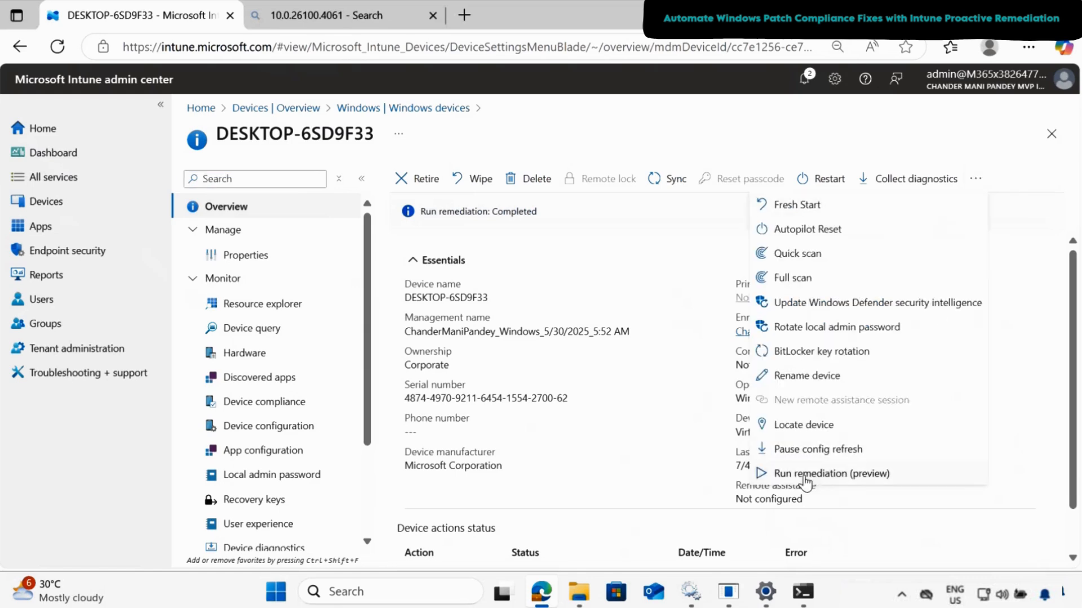
left_click(827, 477)
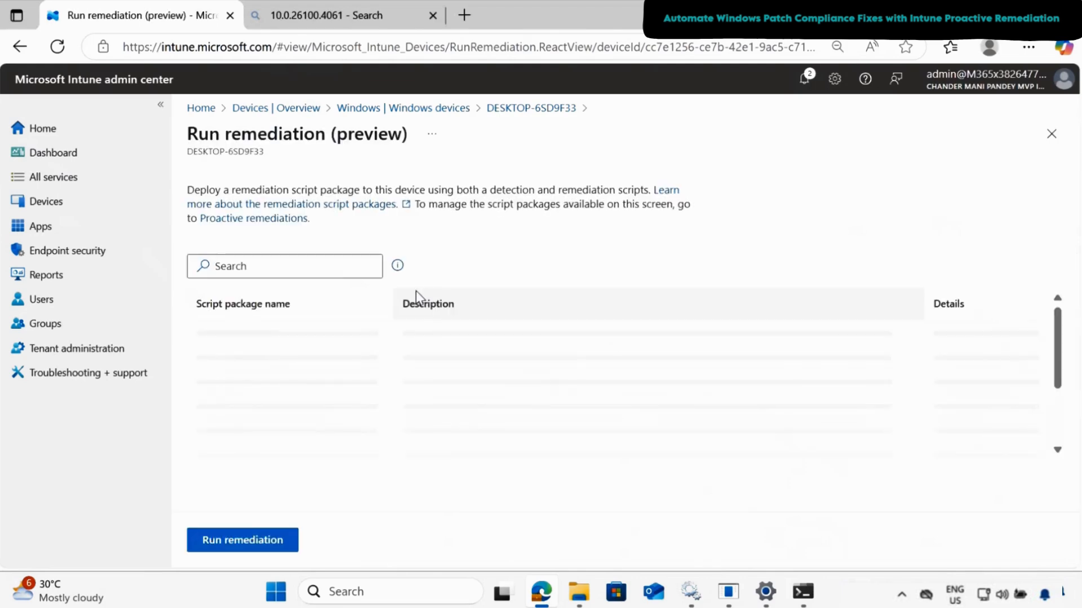
left_click(287, 270)
type("Windows Patching Proactive Remediation")
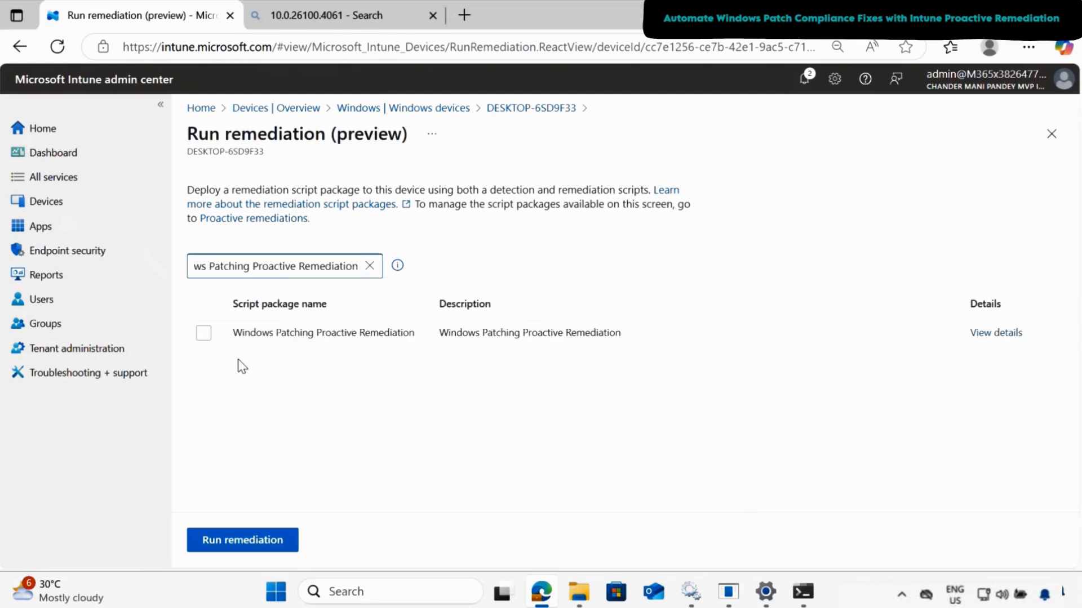
left_click(204, 334)
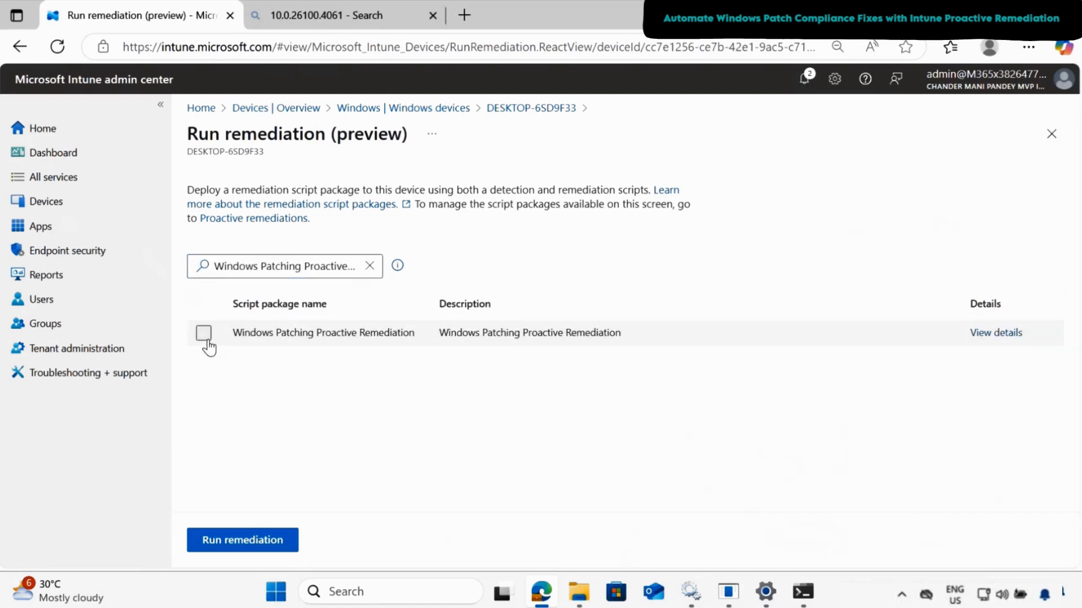
left_click(245, 542)
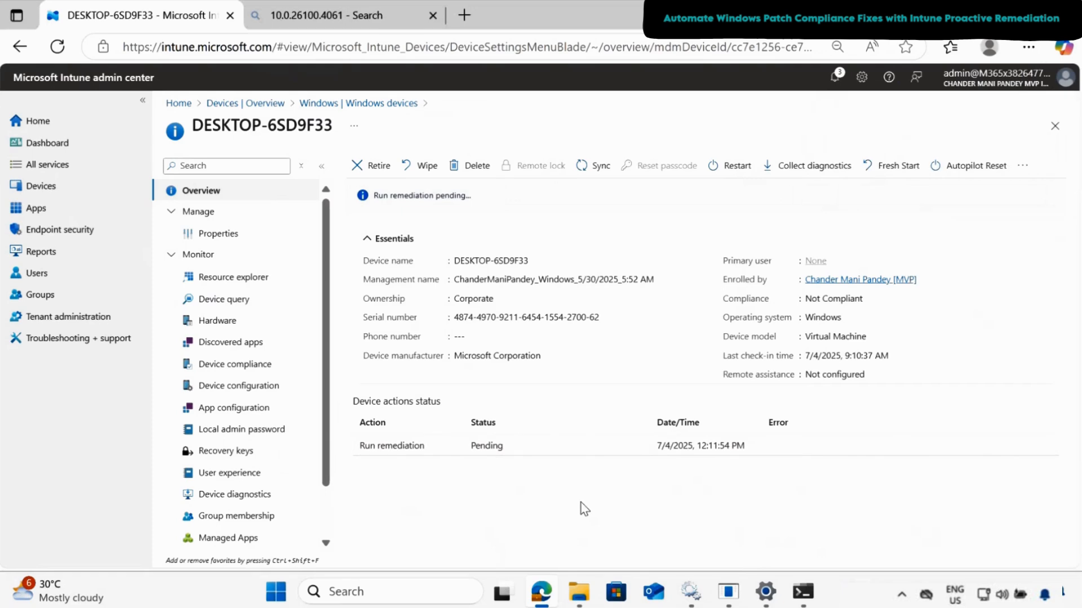
- Switch to File Explorer, refresh the Logs folder, and open Intune_Patching_Compliance.log in a maximized log viewer
left_click(588, 602)
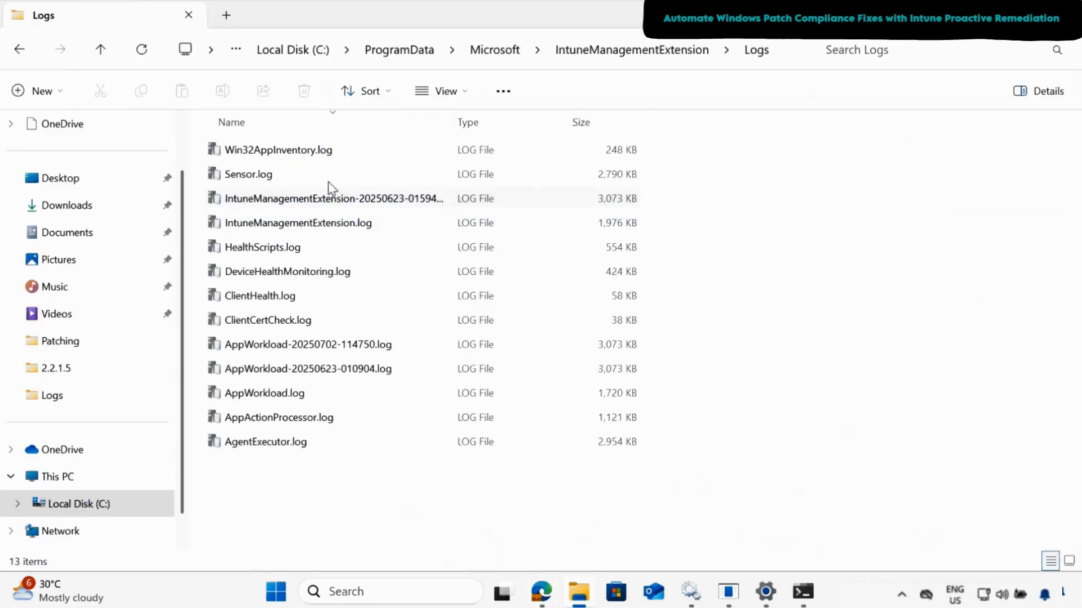
left_click(143, 54)
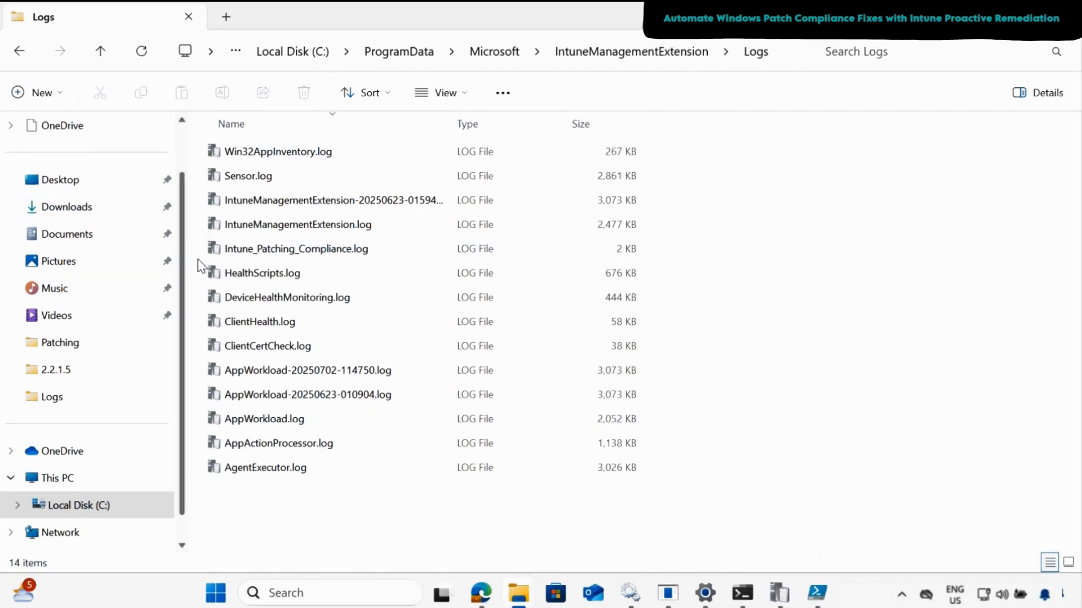
double_click(249, 255)
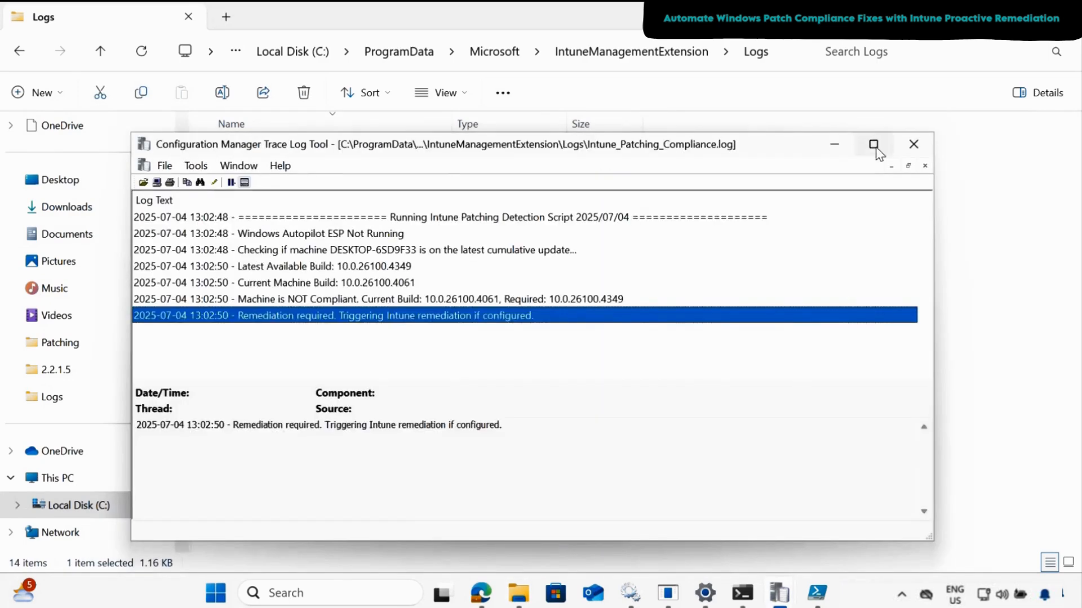
left_click(873, 145)
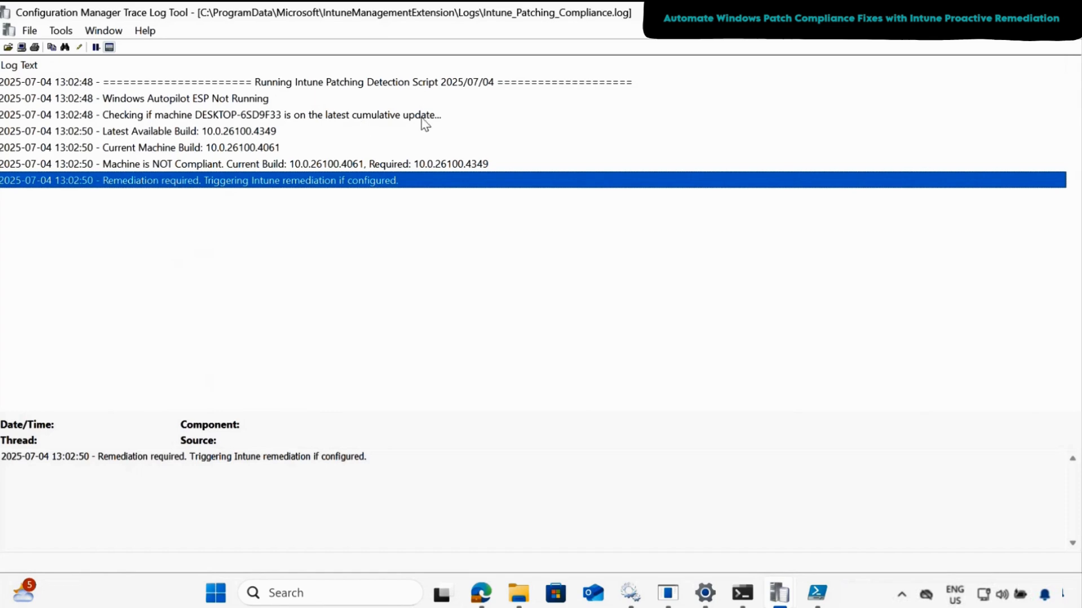
- Examine the log entries for the latest available build, current machine build, compliance result and remediation requirement
left_click(165, 132)
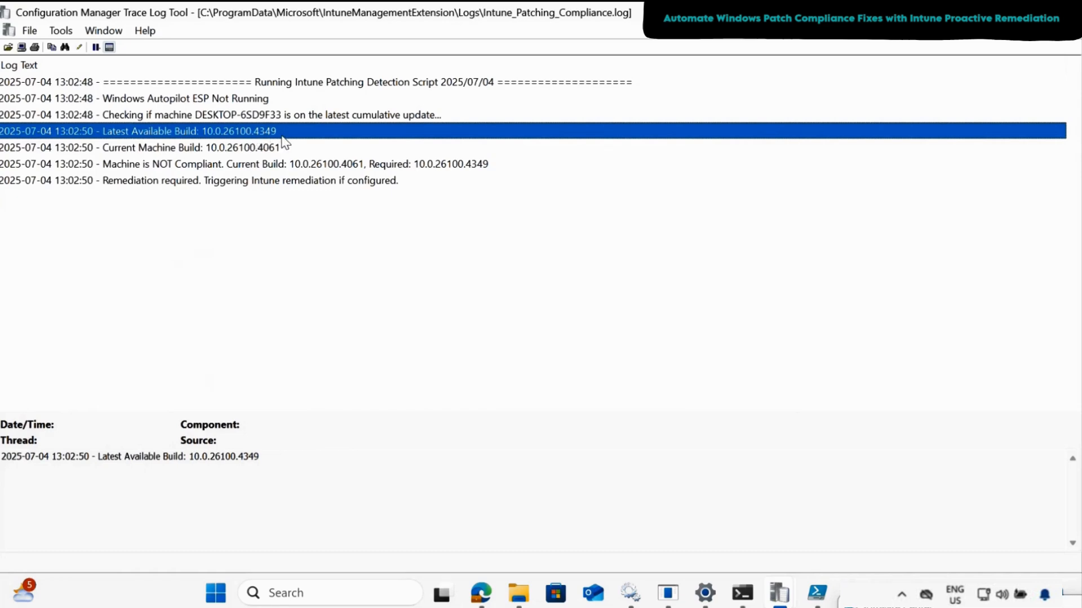
left_click(155, 153)
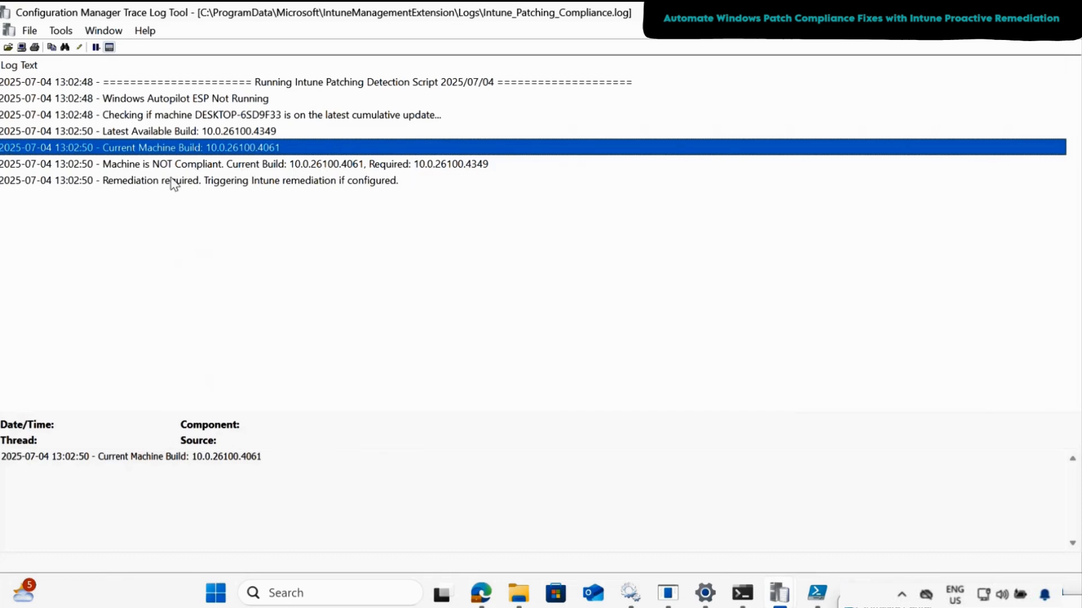
left_click(152, 182)
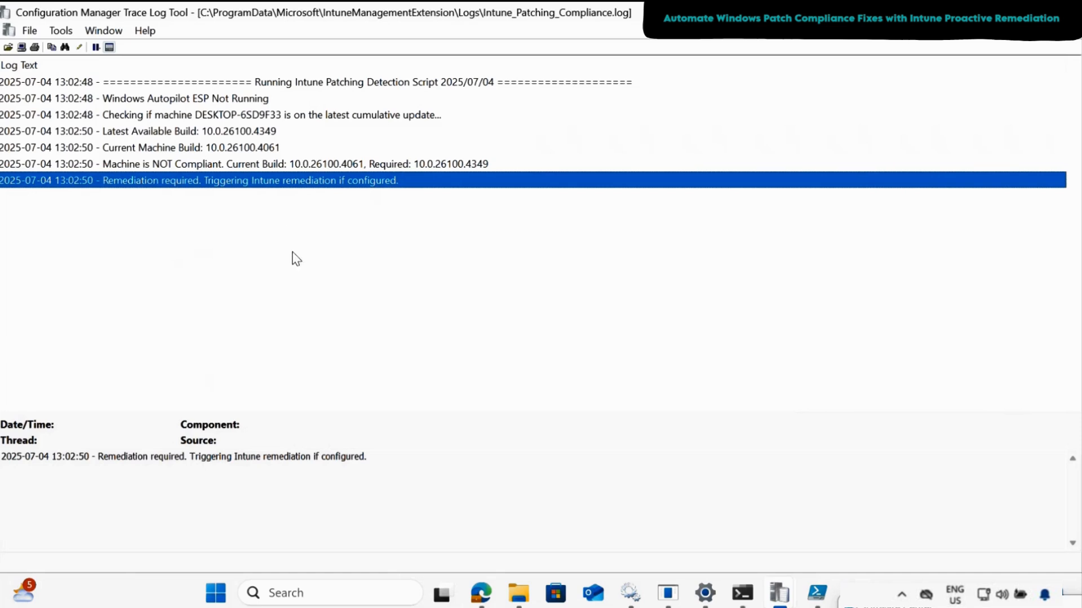
key("Up")
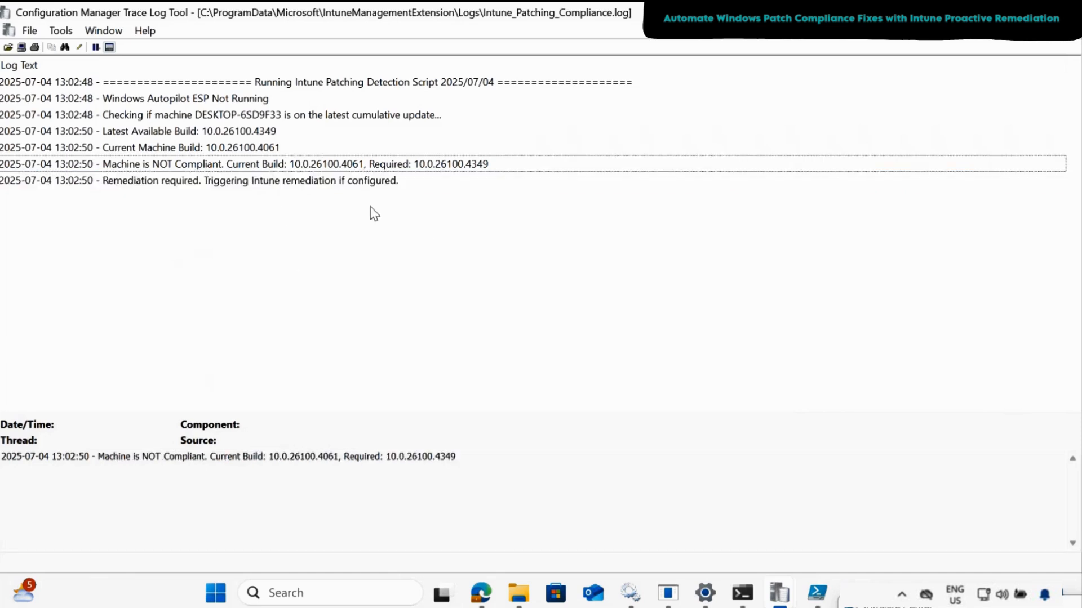
left_click(363, 165)
- Copy the required build number from the log and search the web for 10.0.26100.4349 in Edge
left_click_drag(386, 456, 457, 460)
key("ctrl+c")
left_click(481, 594)
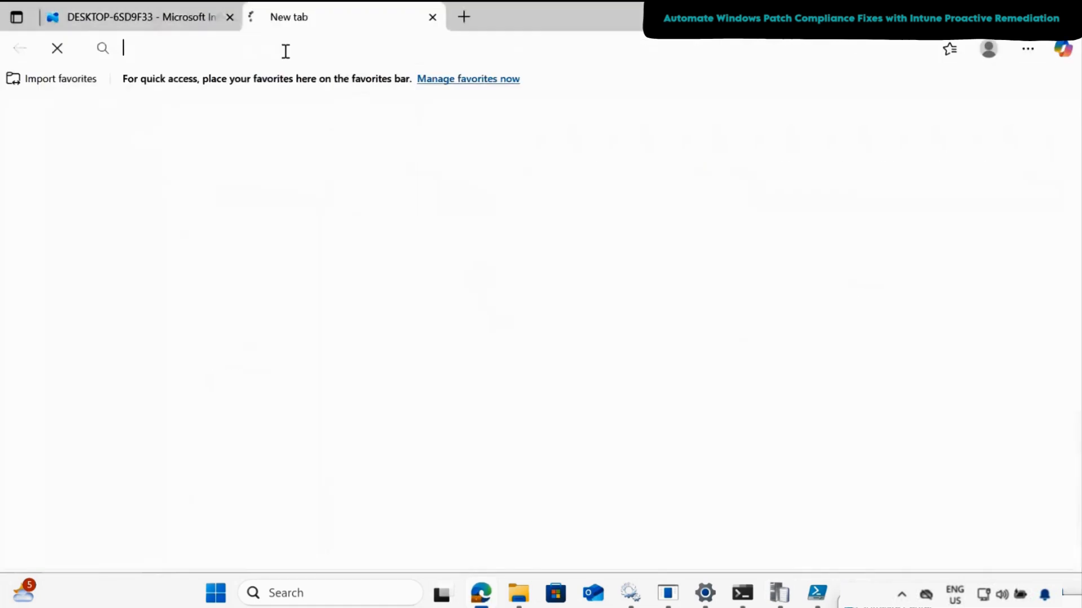
key("ctrl+v")
key("Return")
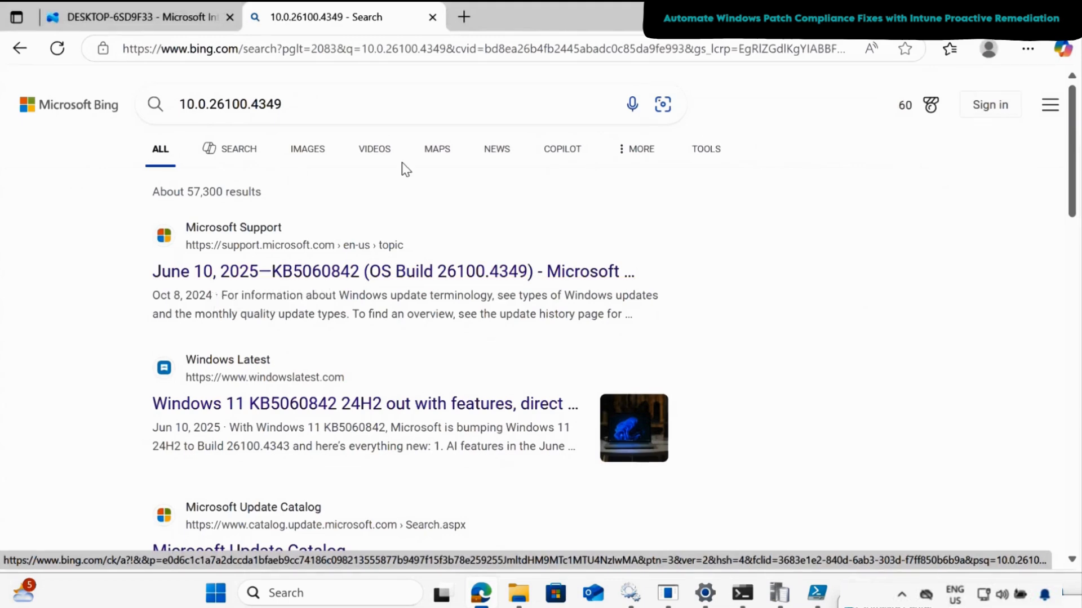
- Close the search results tab and reload the device's overview to check the Run remediation action status
left_click(432, 17)
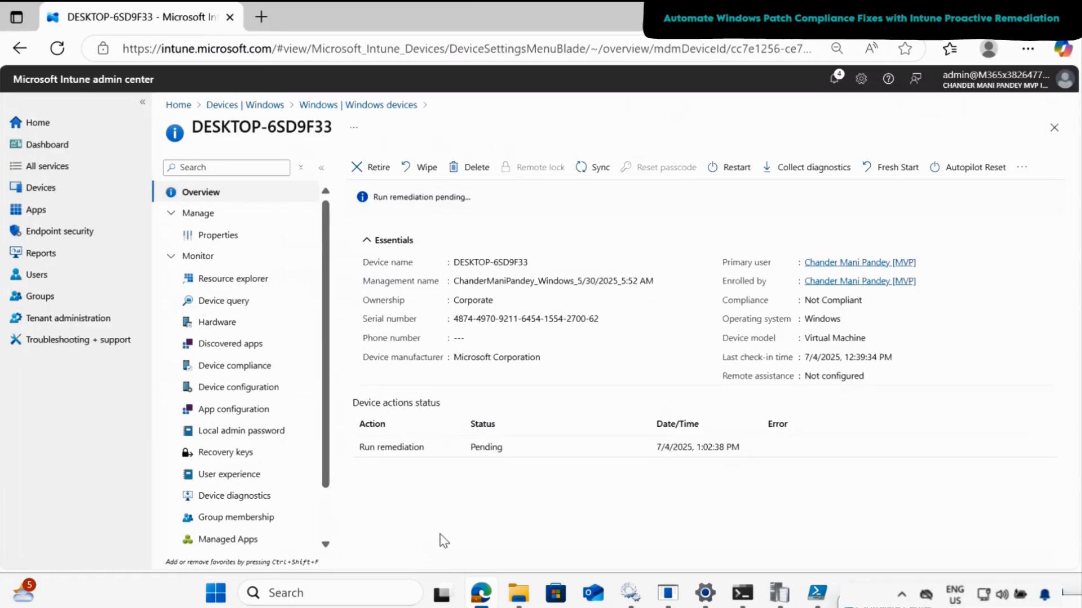
left_click(236, 237)
left_click(212, 194)
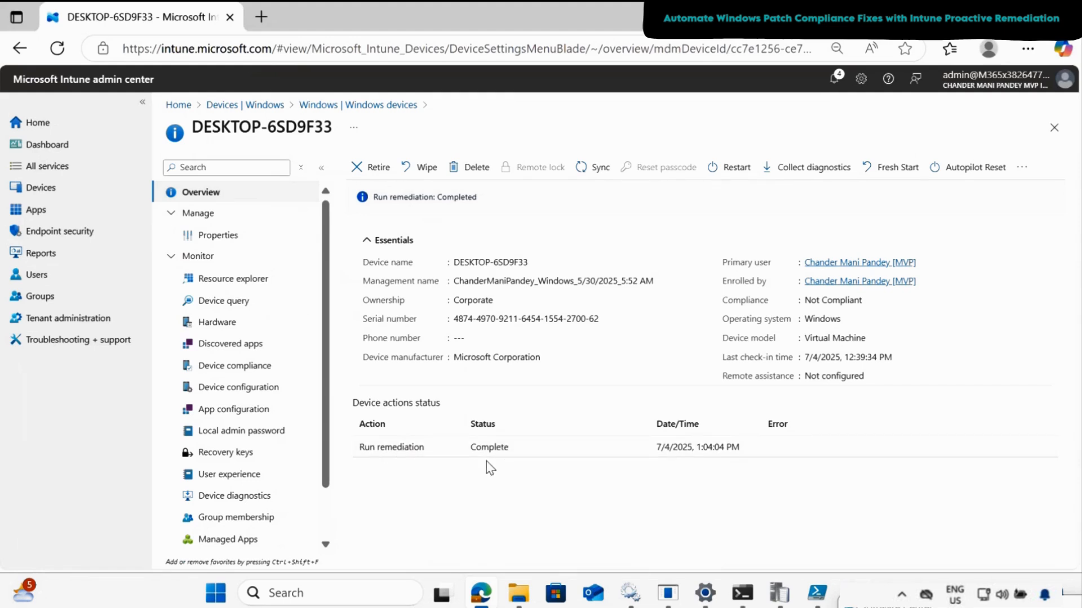
- Find Windows Patching Proactive Remediation under the devices' Scripts and remediations and open its device status report
left_click(249, 105)
scroll(237, 310, "down", 2)
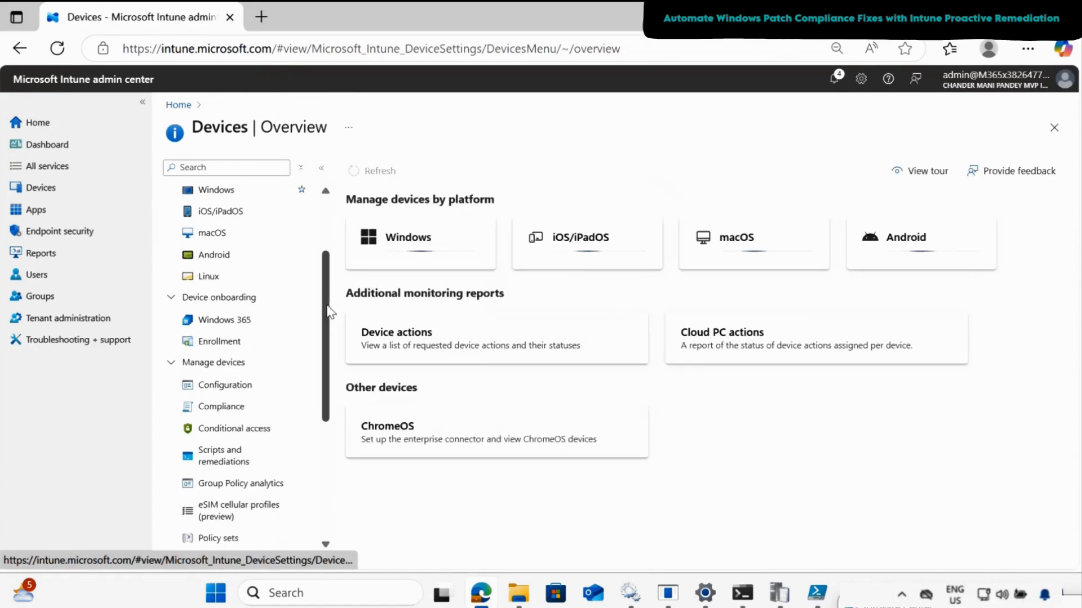
left_click(220, 366)
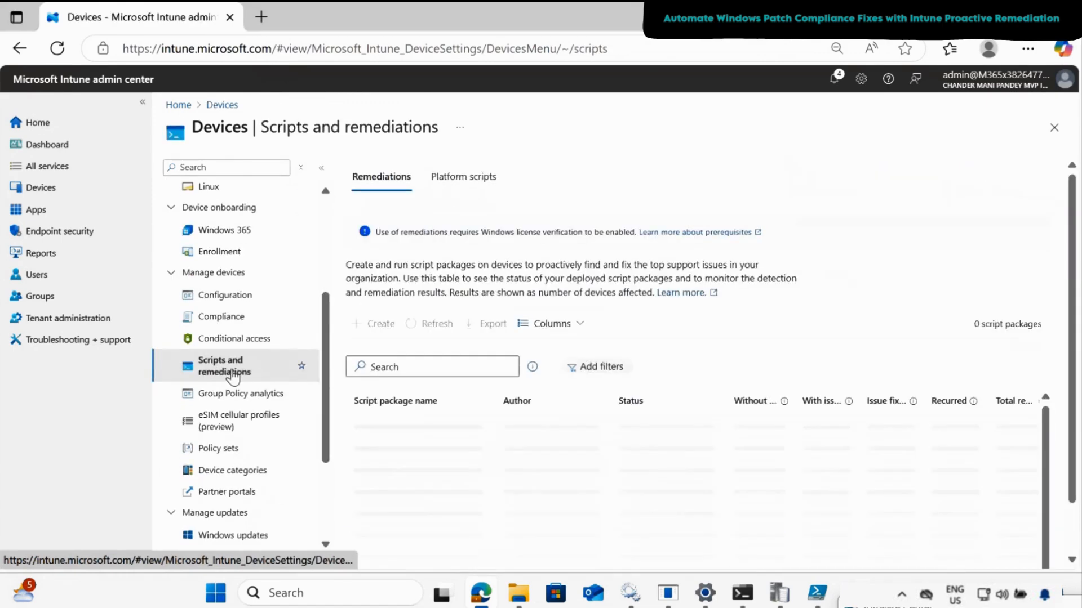
left_click(413, 368)
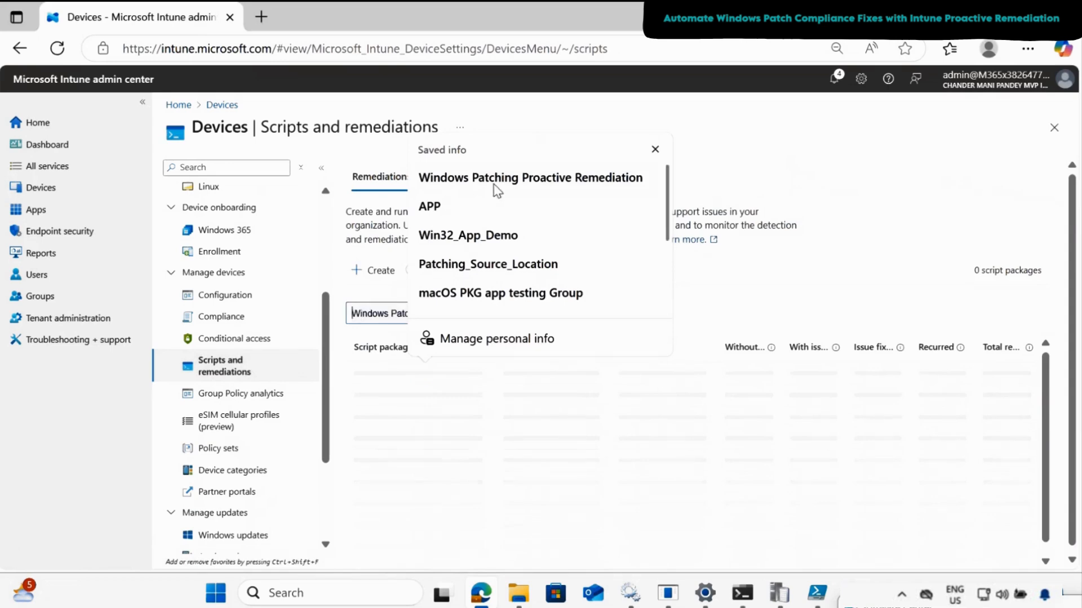
left_click(494, 186)
left_click(407, 376)
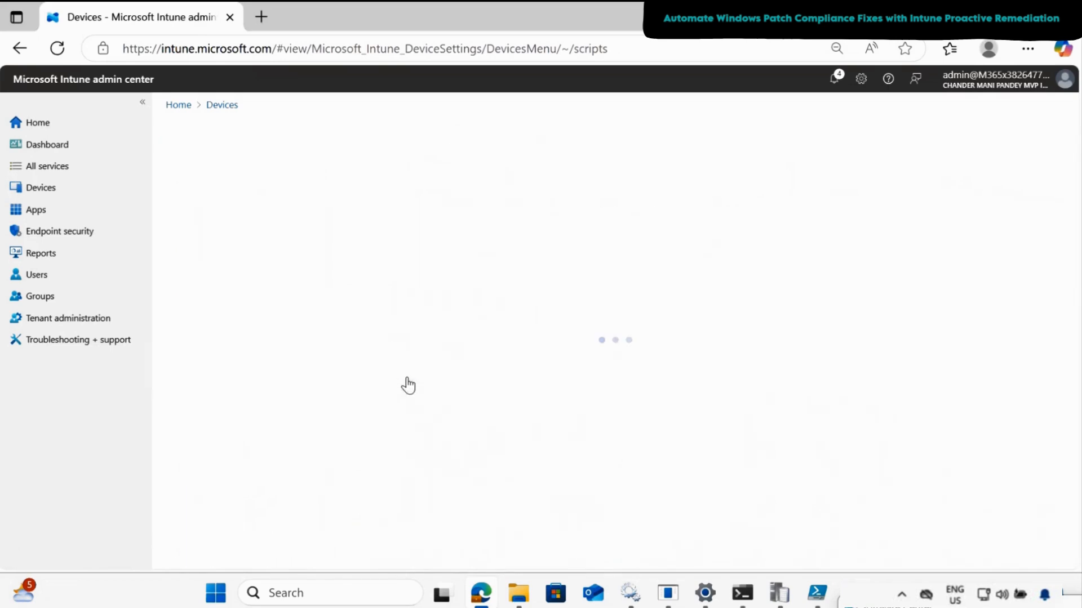
left_click(224, 286)
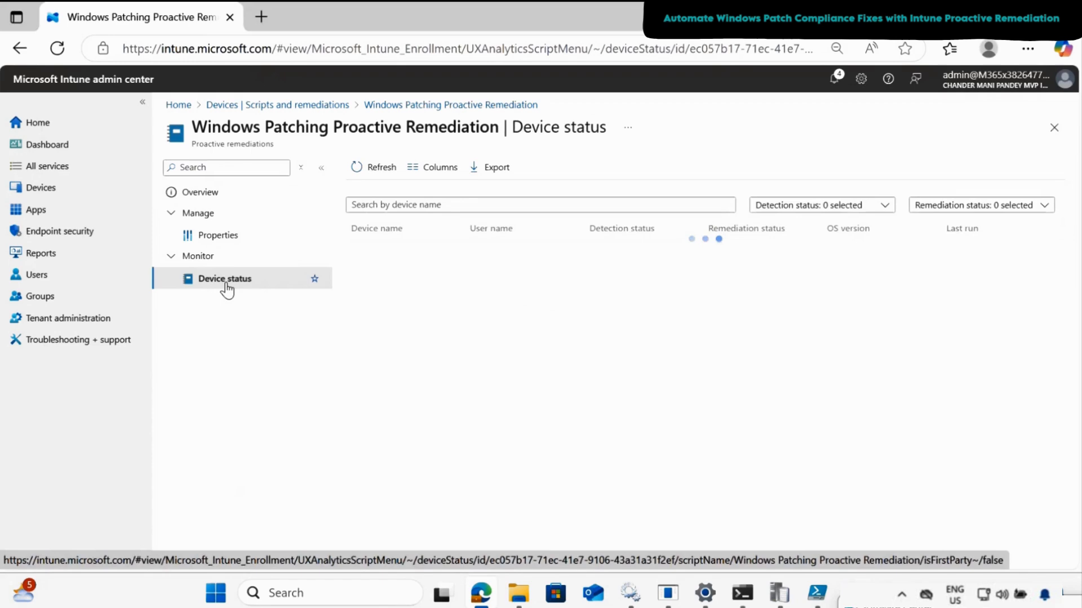
- Add the Pre-remediation detection output column to the device status report and review the device's full output
left_click(440, 169)
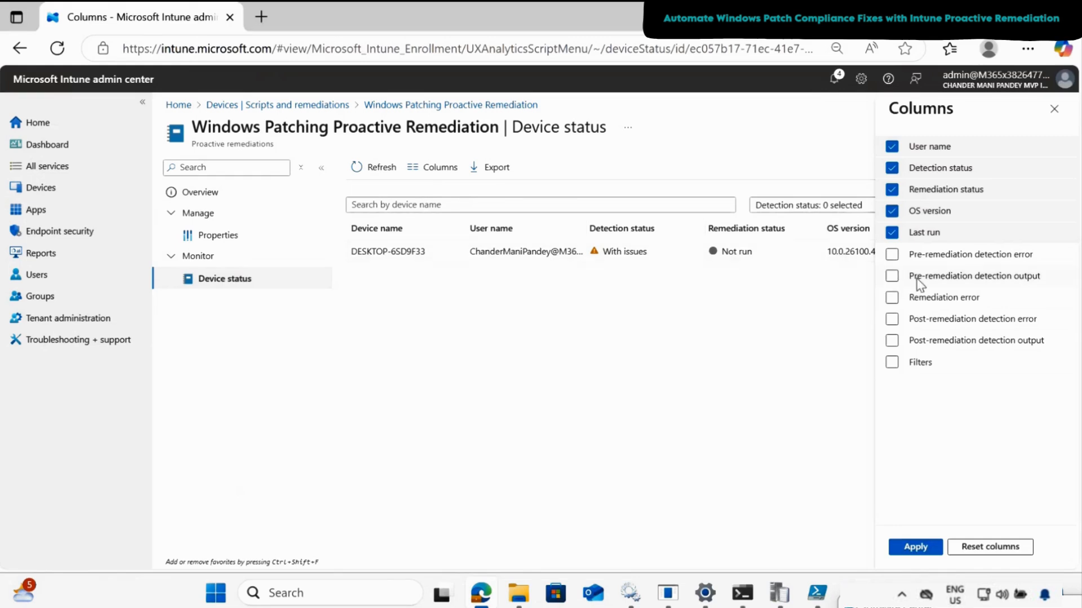
left_click(892, 276)
left_click(916, 546)
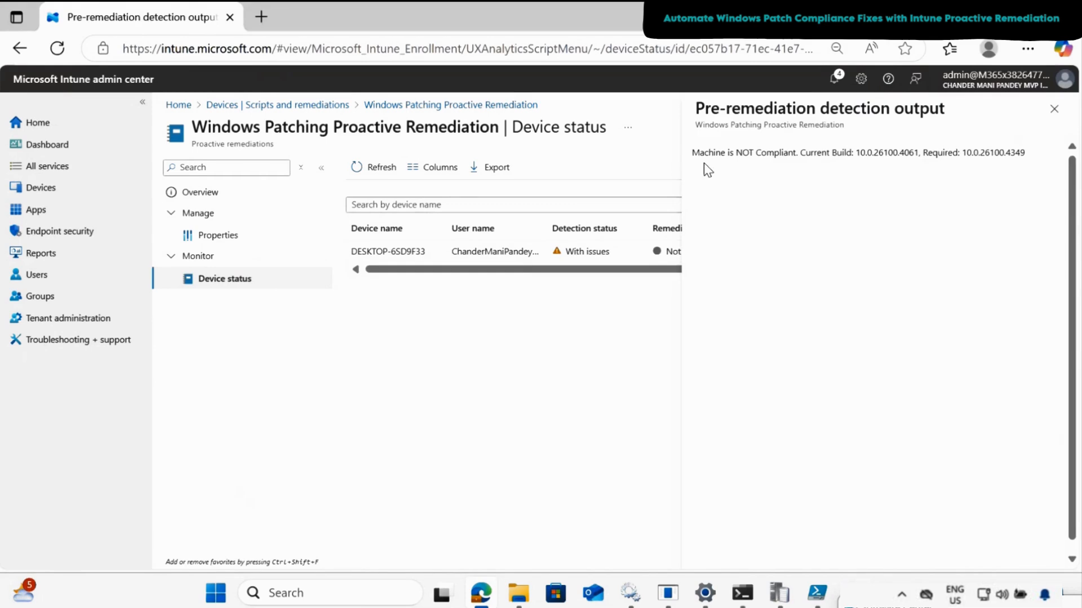
left_click_drag(693, 152, 1043, 163)
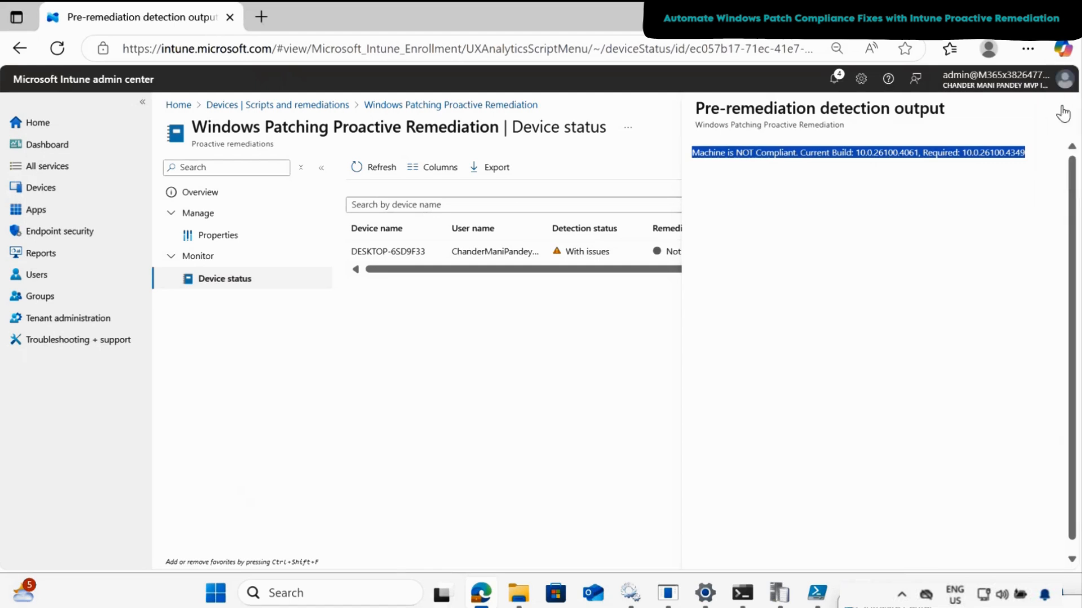
left_click(1062, 111)
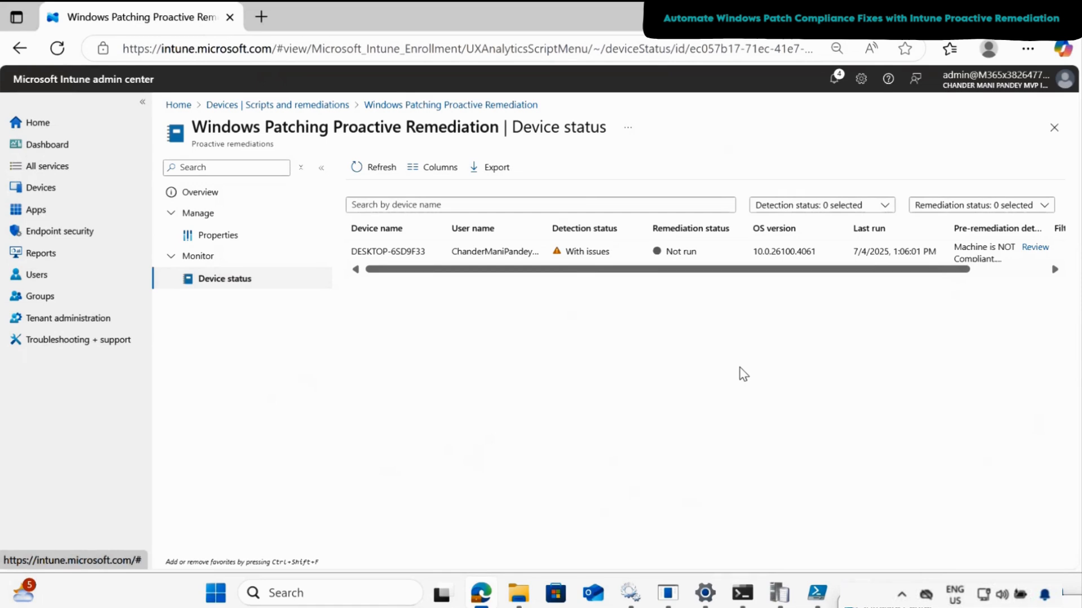
- Add Intune_Windows_Update_Patching_Proactive_Remedation_Script.ps1 as the remediation script in the package's settings and save the changes
left_click(226, 247)
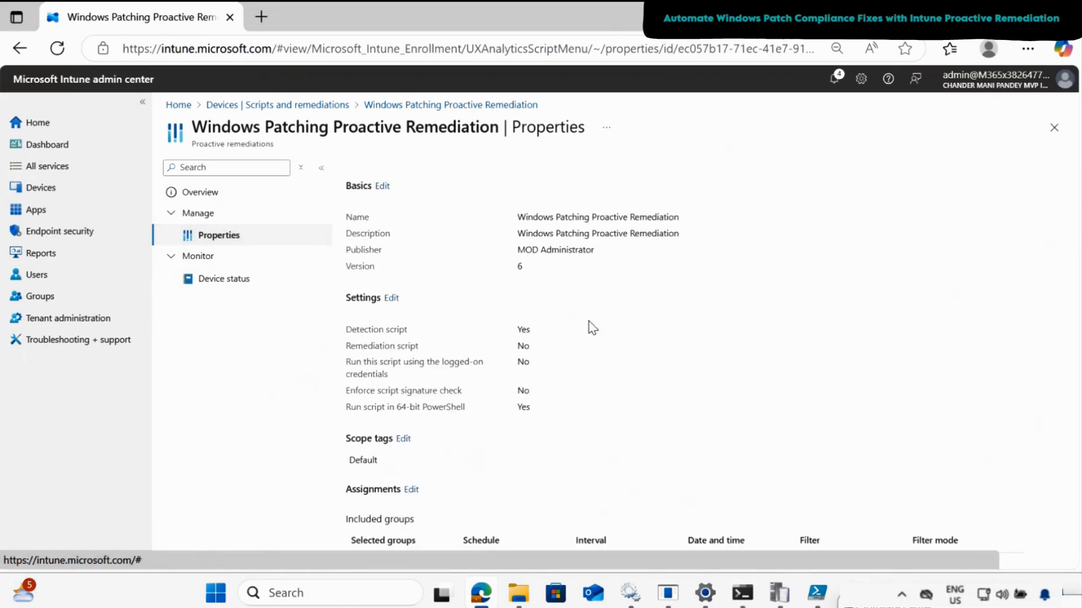
left_click(391, 300)
left_click_drag(1072, 316, 1072, 411)
left_click(667, 283)
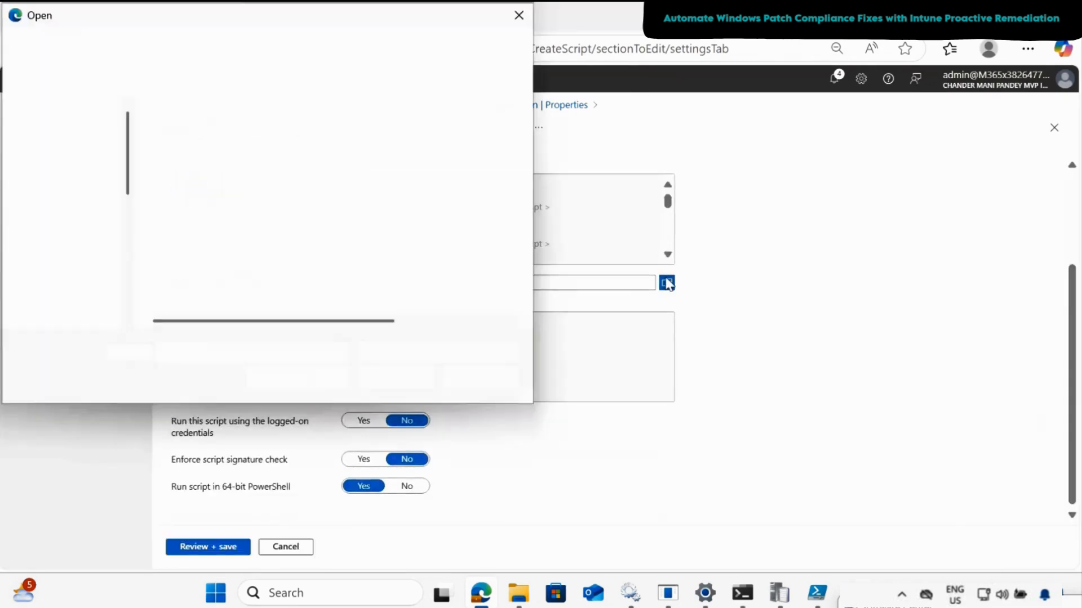
left_click(334, 187)
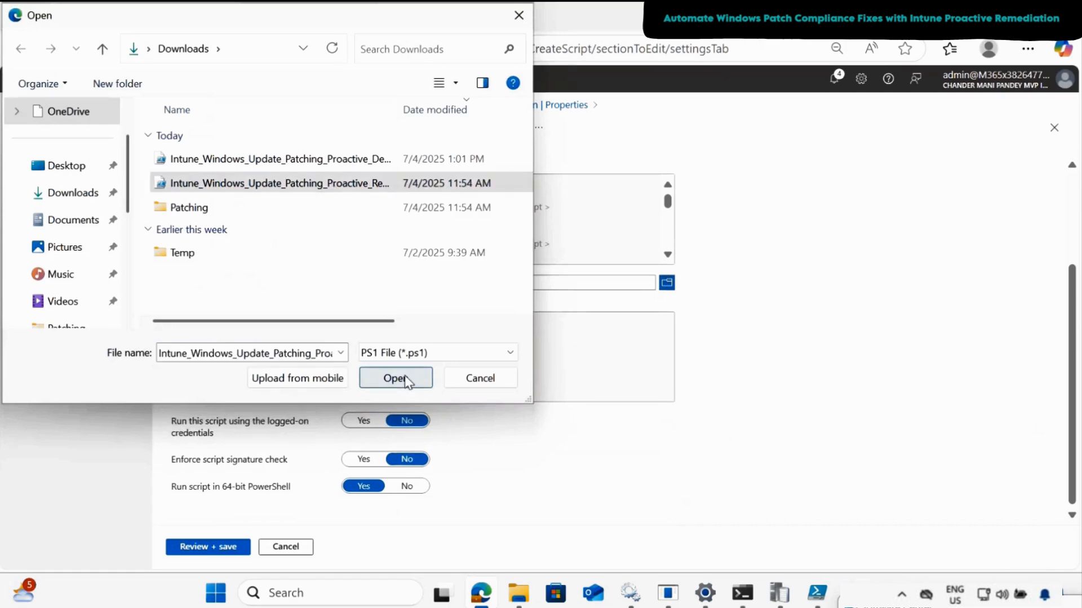
left_click(406, 379)
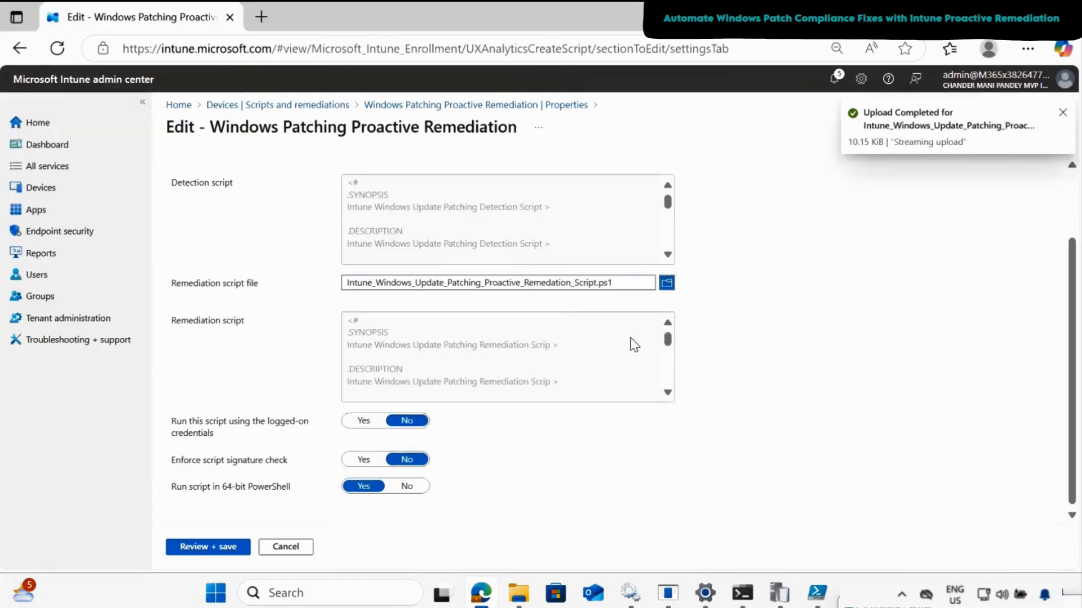
left_click(219, 549)
left_click(193, 548)
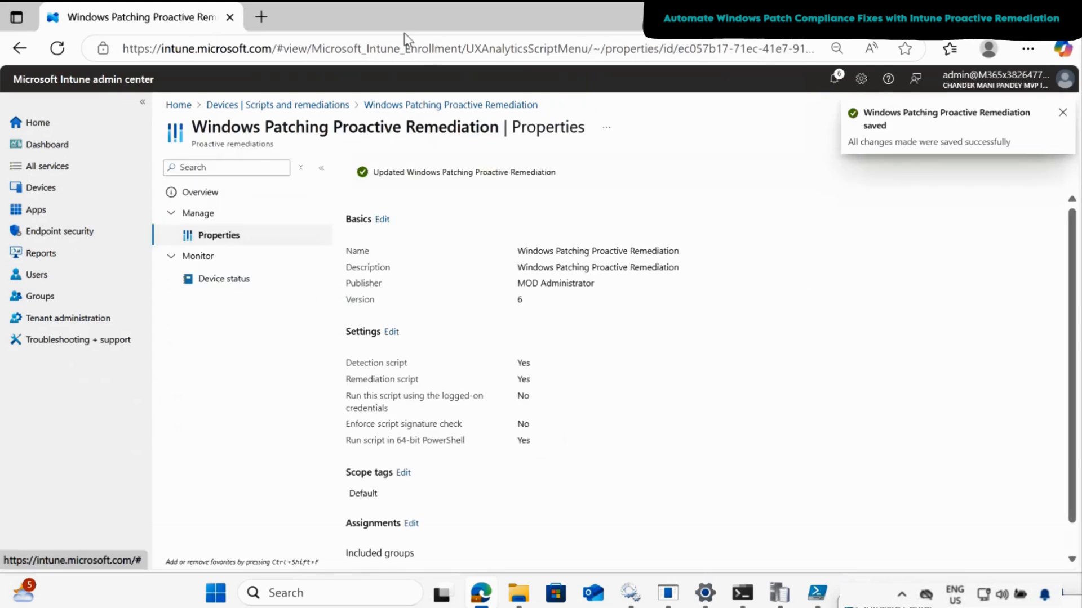
- Open the Windows device DESKTOP-6SD9F33 and run the Windows Patching Proactive Remediation script package on it
left_click(235, 107)
scroll(215, 239, "up", 3)
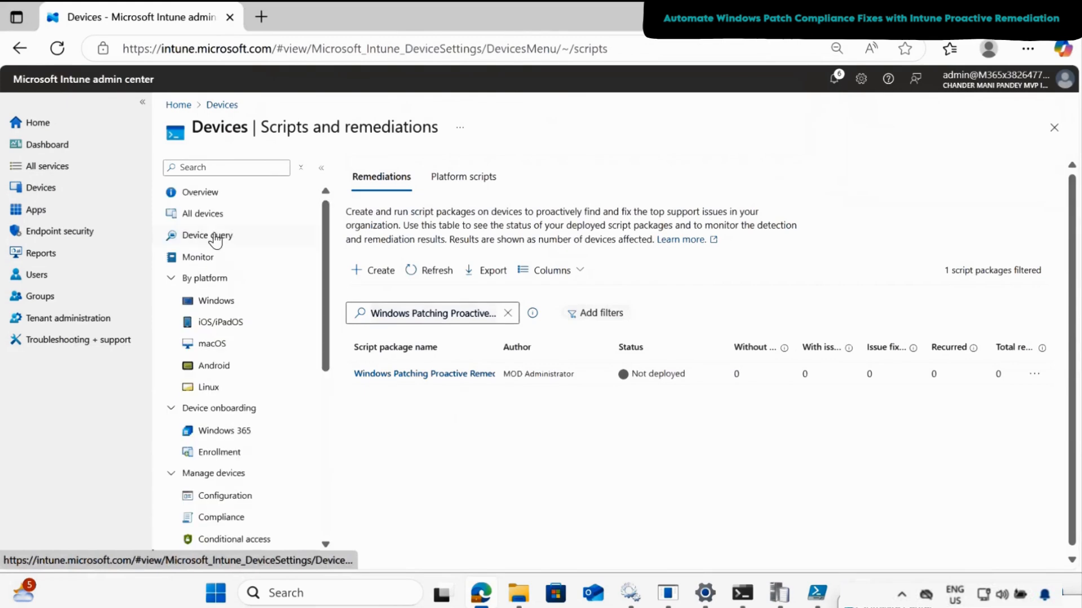
left_click(217, 300)
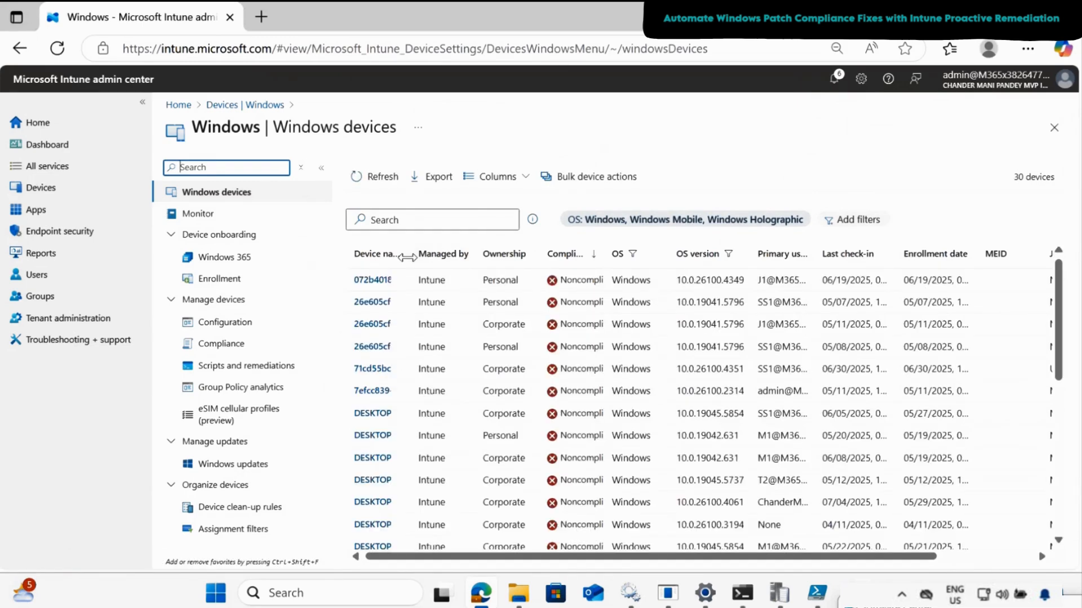
left_click(406, 510)
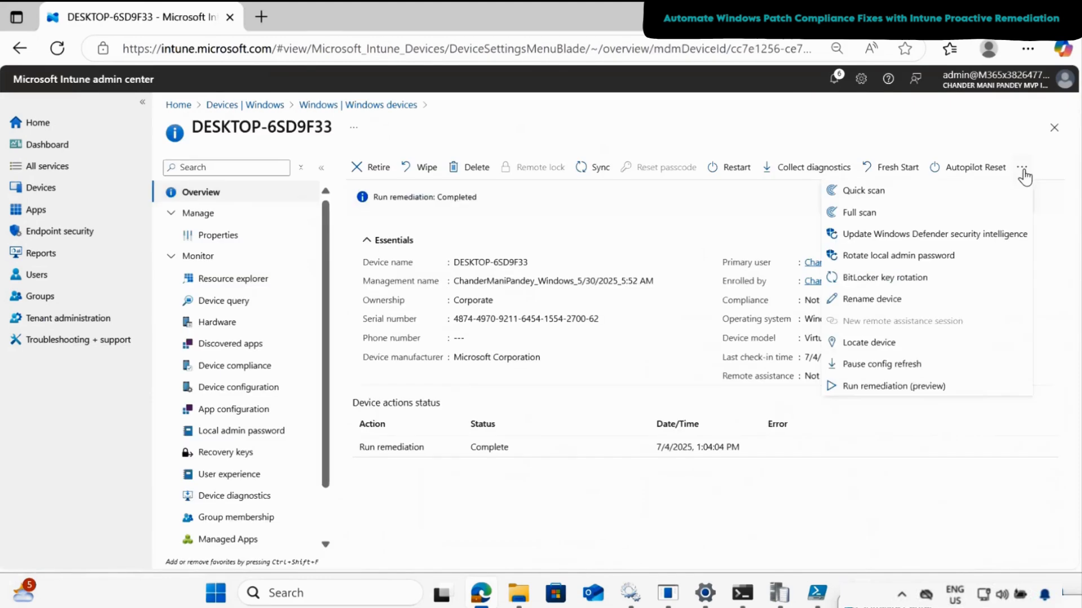
left_click(869, 392)
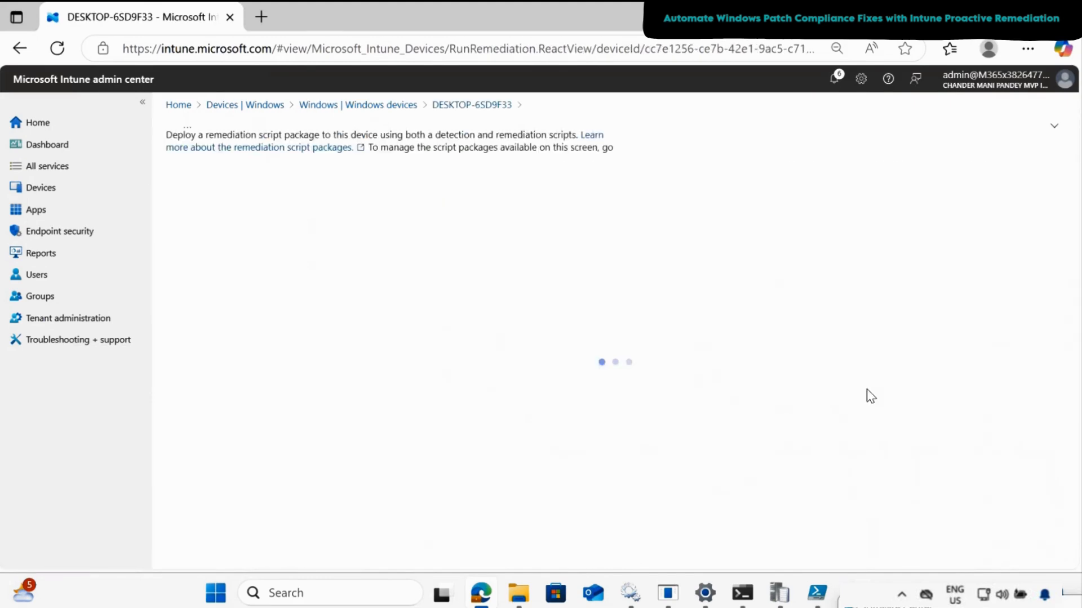
left_click(258, 245)
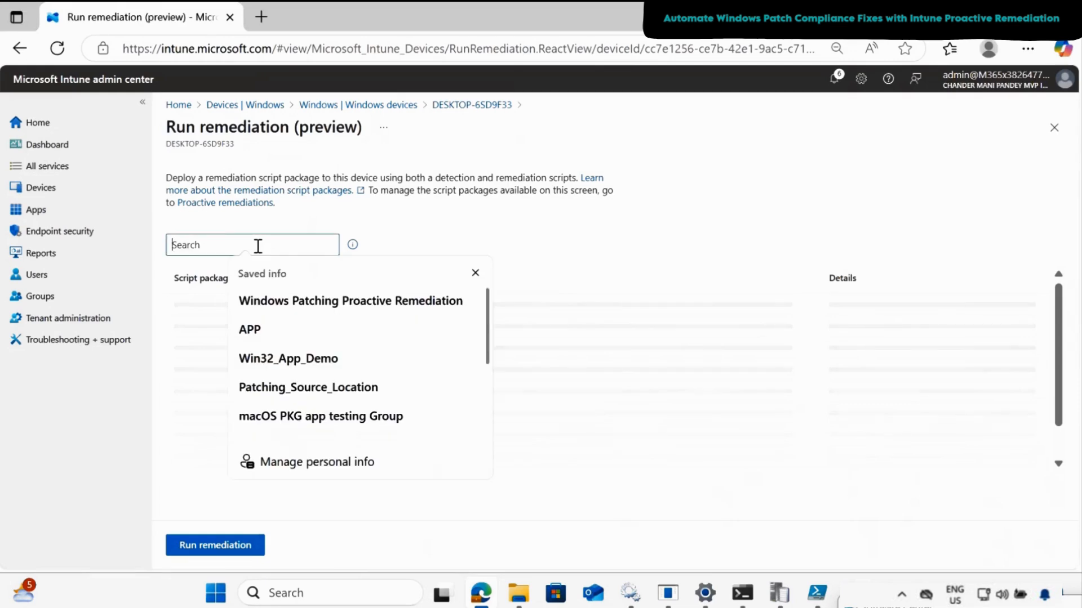
left_click(301, 307)
left_click(181, 306)
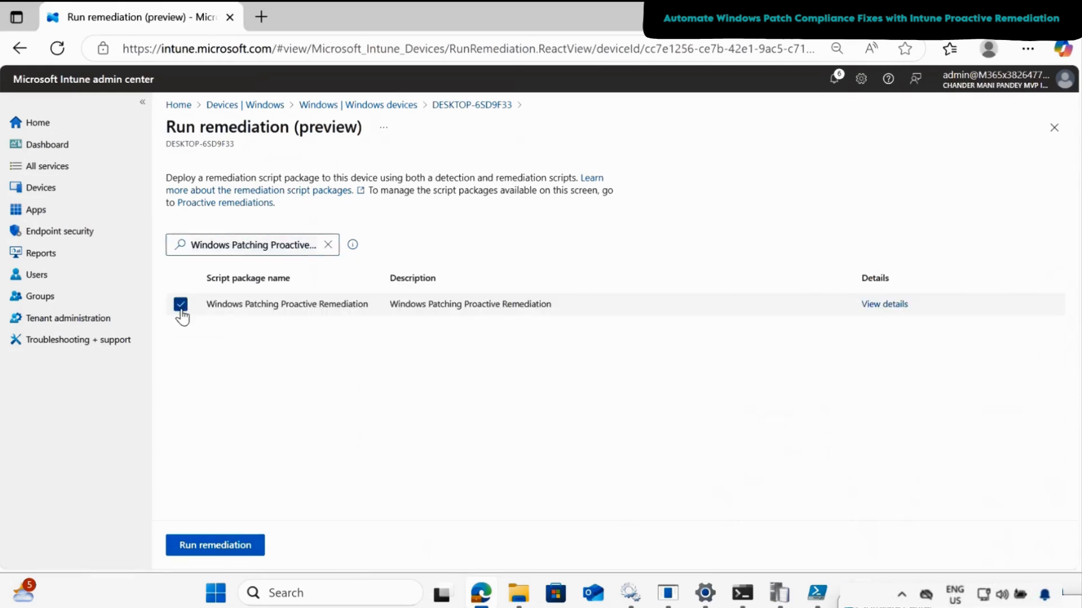
left_click(224, 545)
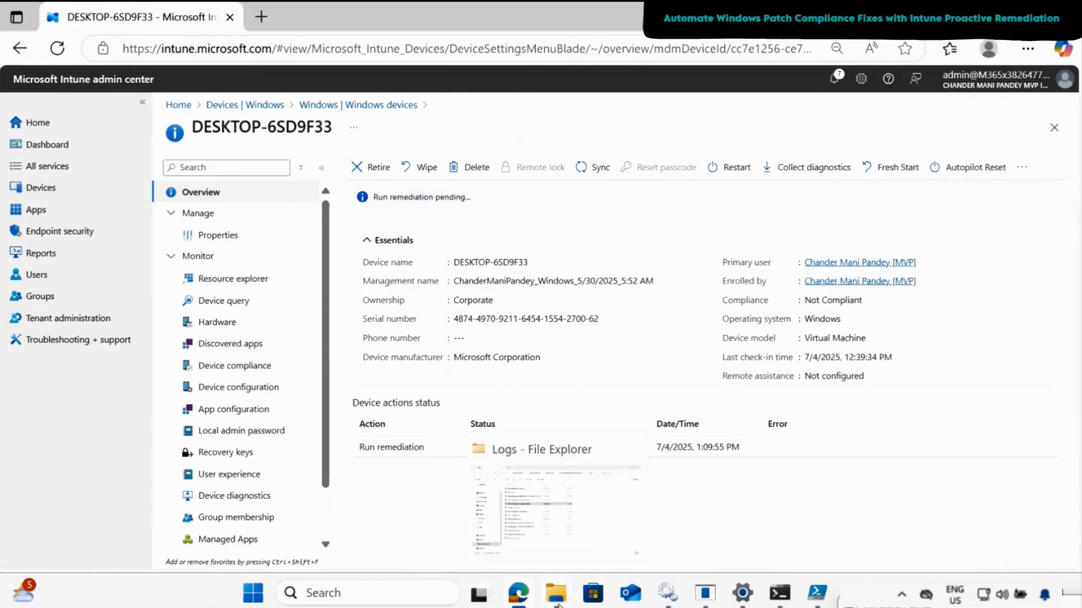
- Switch to the Logs folder in File Explorer and open Intune_Patching_Compliance.log in a maximized log viewer
left_click(557, 602)
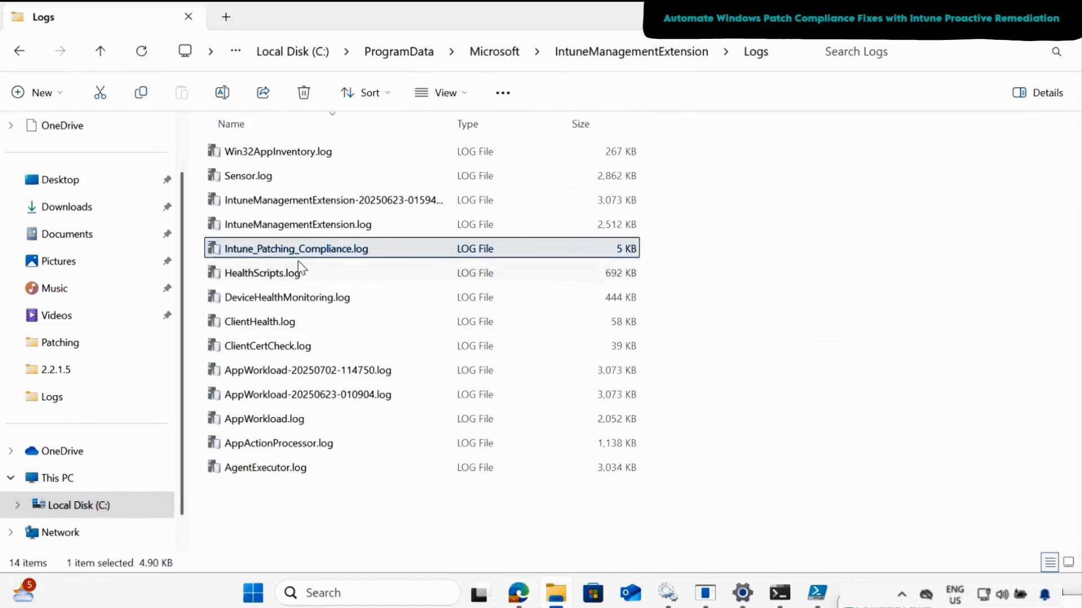
left_click(314, 259)
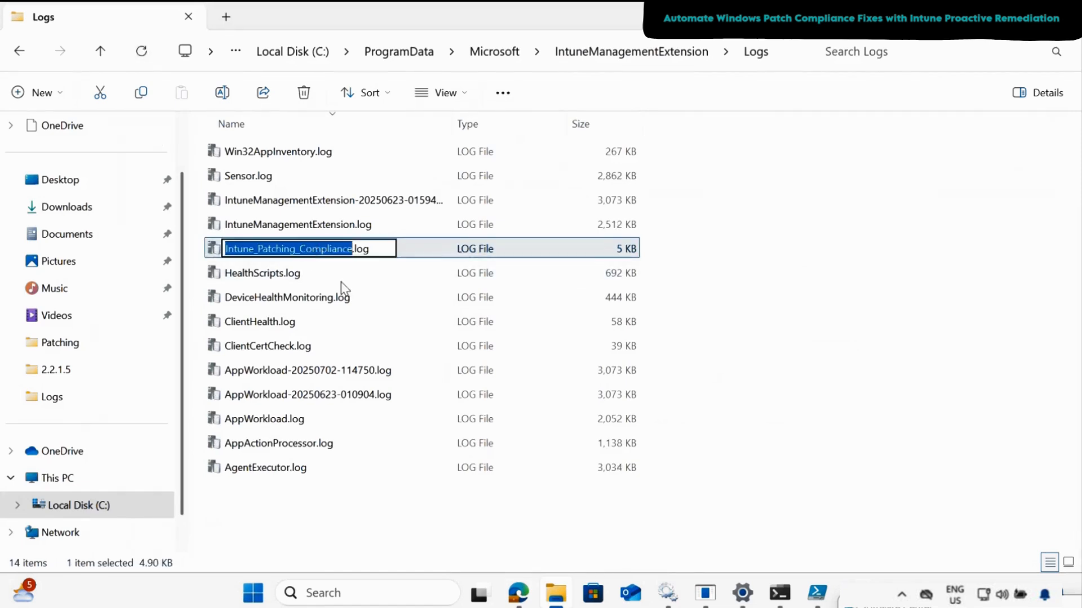
left_click(342, 290)
left_click(319, 259)
double_click(321, 258)
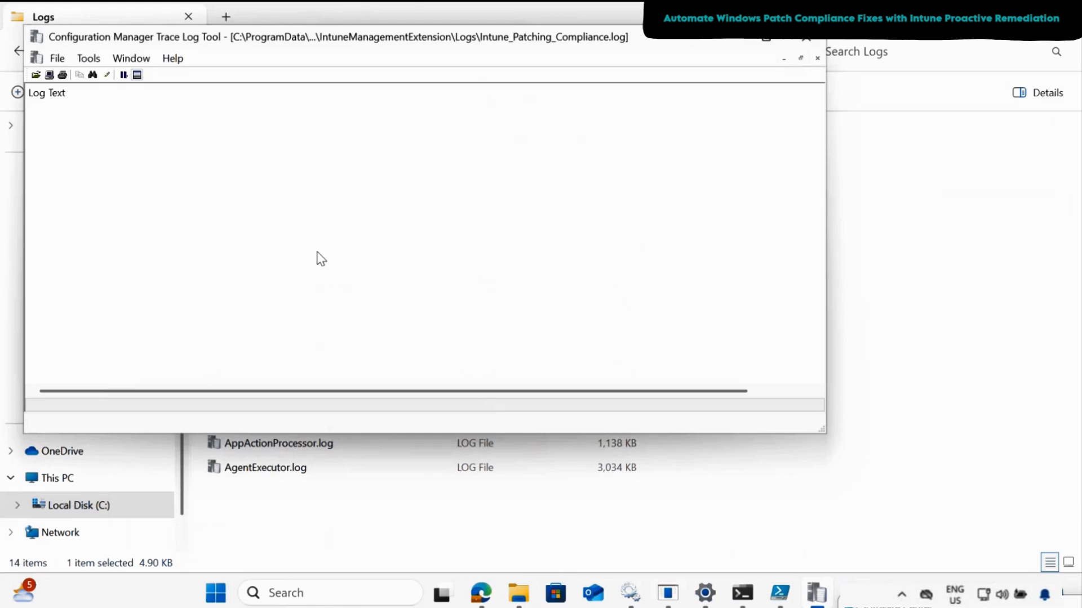
left_click(767, 39)
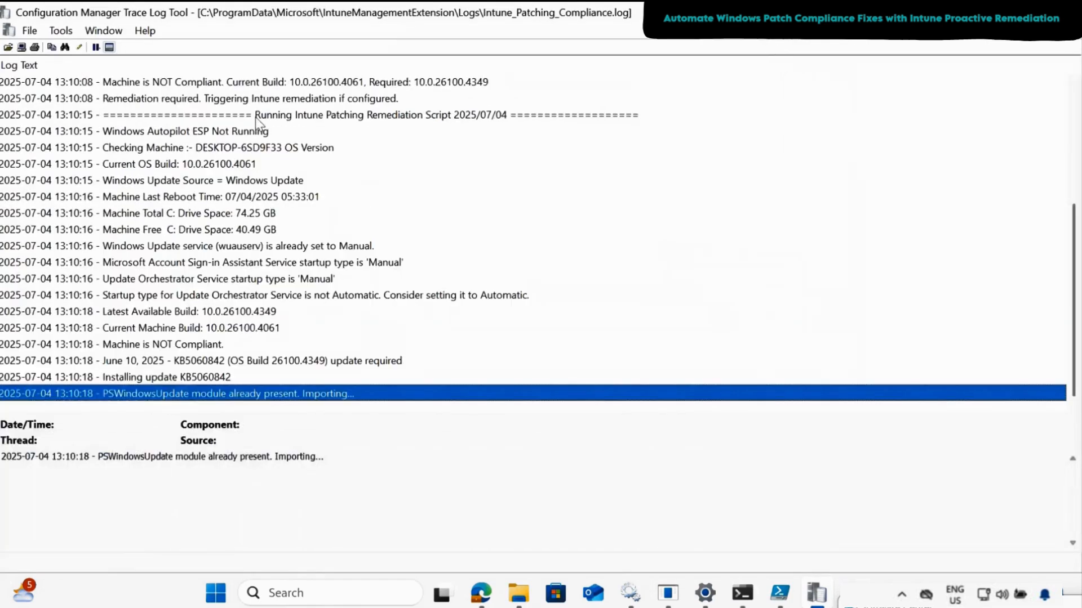
- Examine the remediation run's log entries, from the script start through the KB5060842 installation, reboot recommendation and script completion
left_click(255, 118)
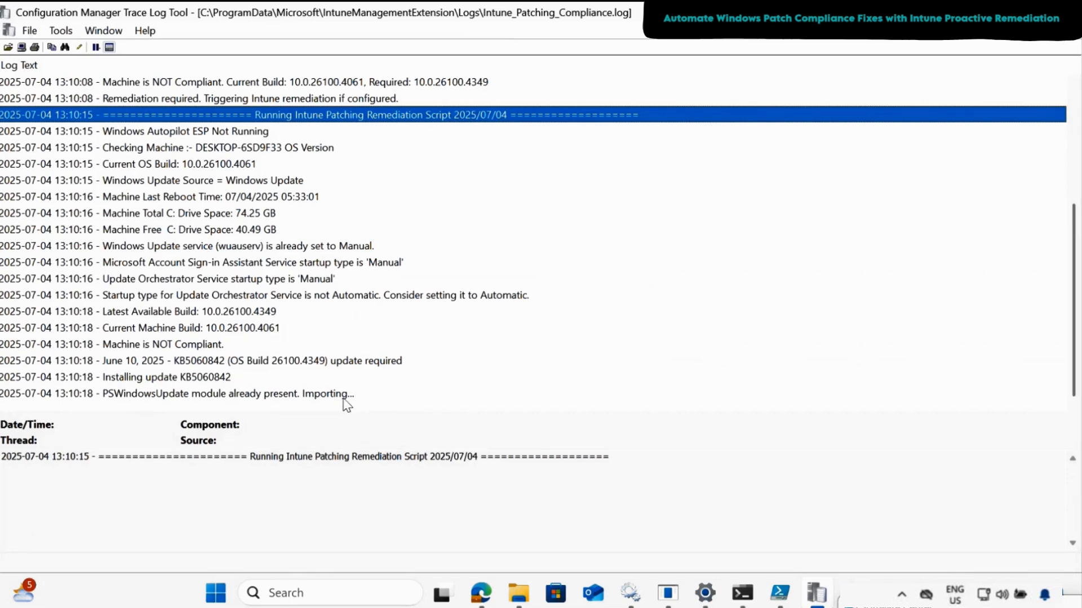
left_click(225, 394)
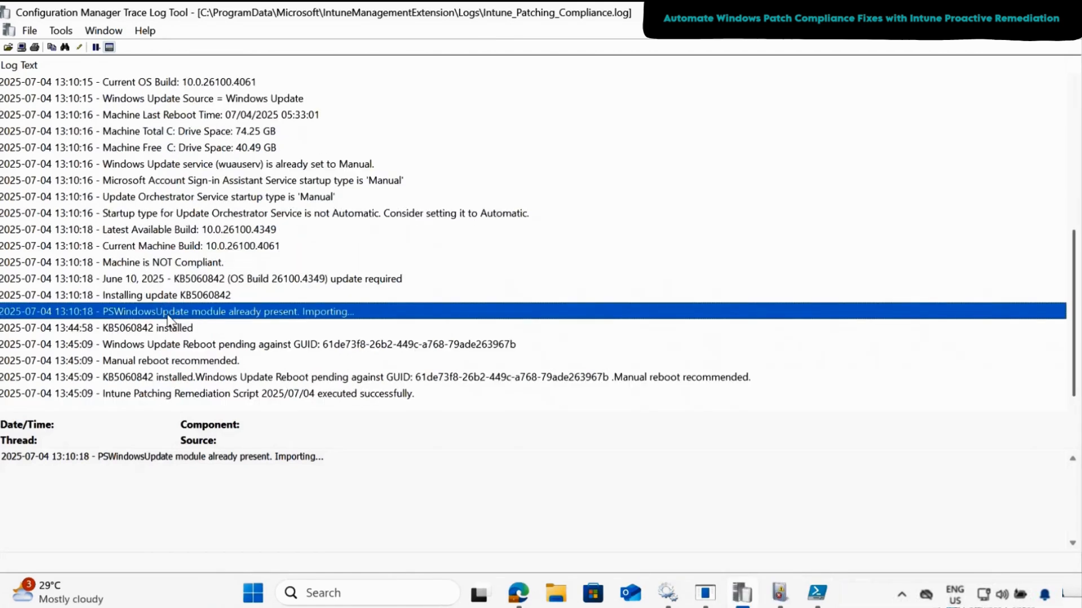
left_click(114, 332)
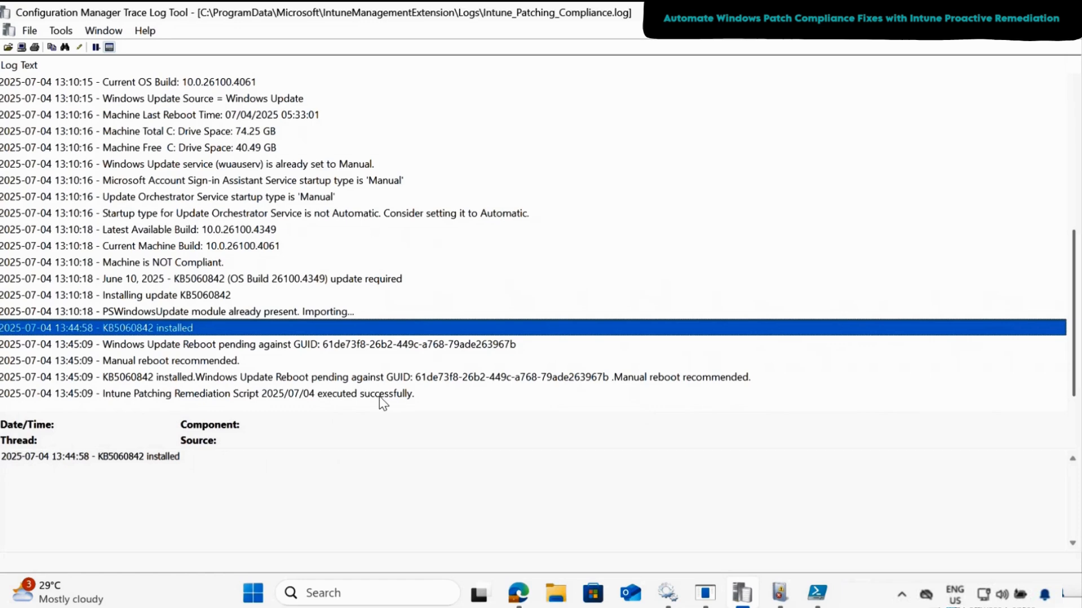
left_click(234, 364)
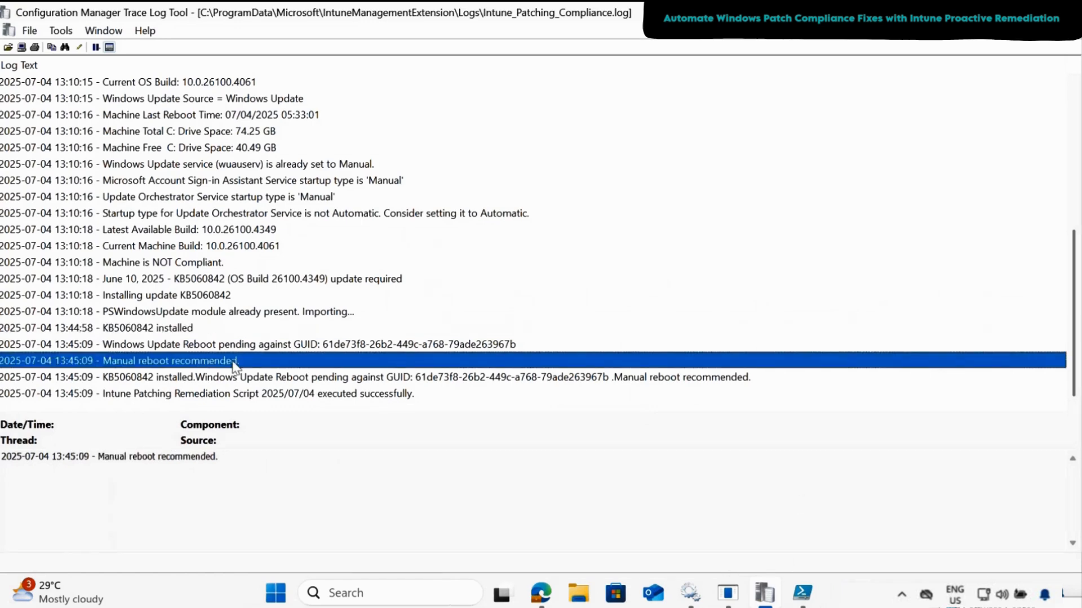
left_click(226, 379)
left_click(236, 396)
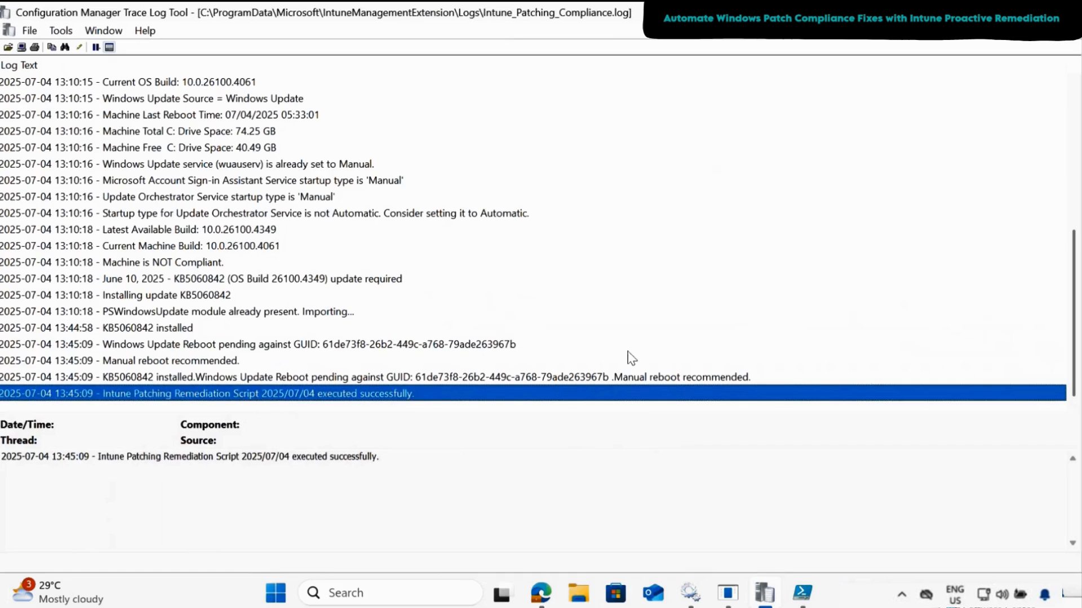
- Switch to Edge and reload the overview of DESKTOP-6SD9F33 to check the Run remediation action status
left_click(539, 604)
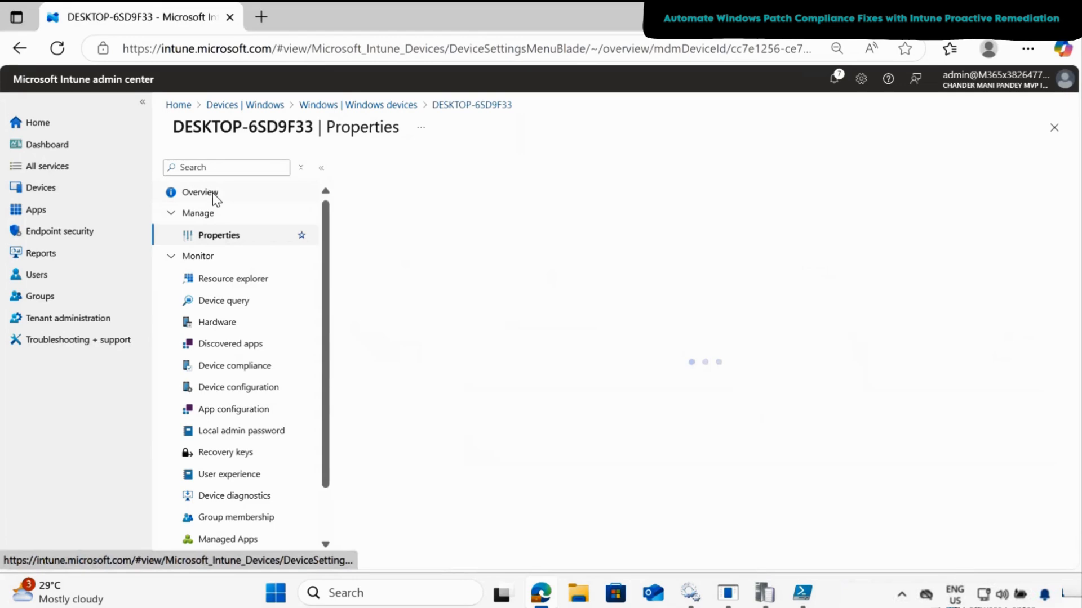
left_click(212, 192)
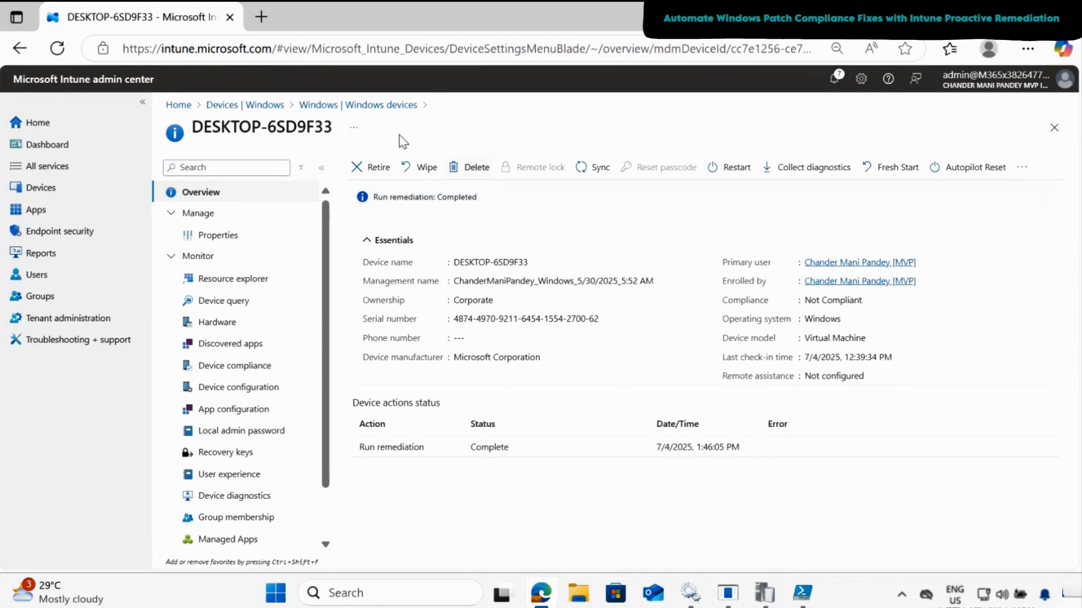
- Find Windows Patching Proactive Remediation under the devices' Scripts and remediations and open its device status report
left_click(259, 110)
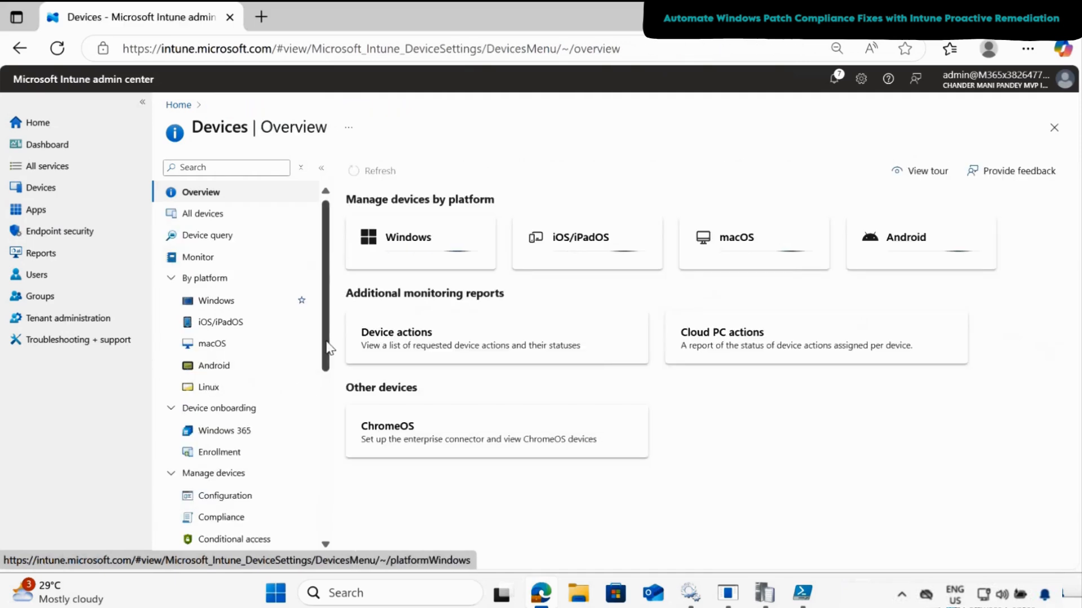
left_click_drag(329, 342, 325, 444)
left_click(223, 373)
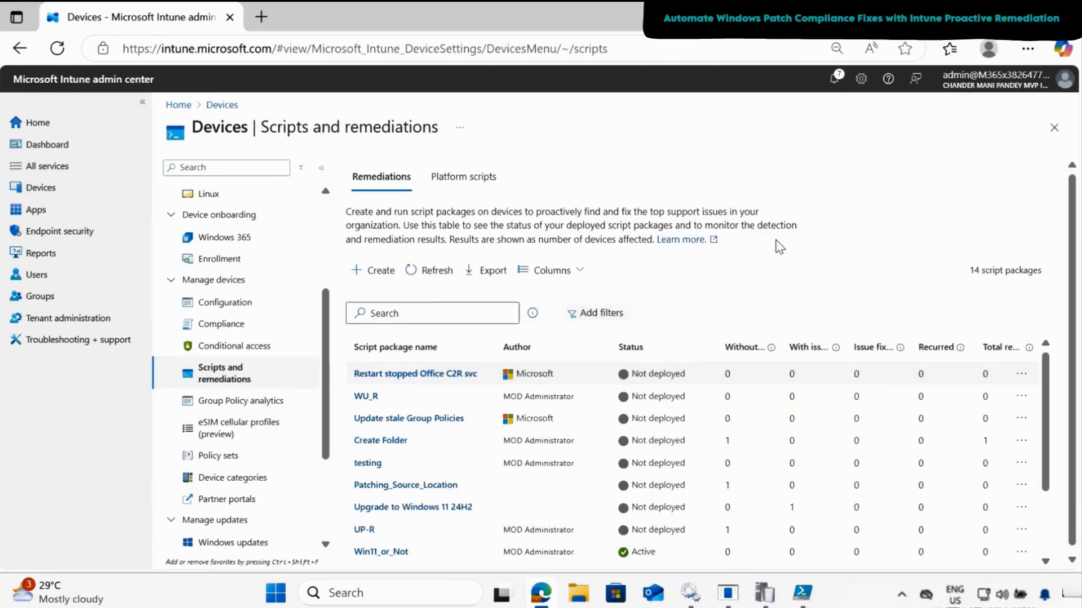
left_click(438, 314)
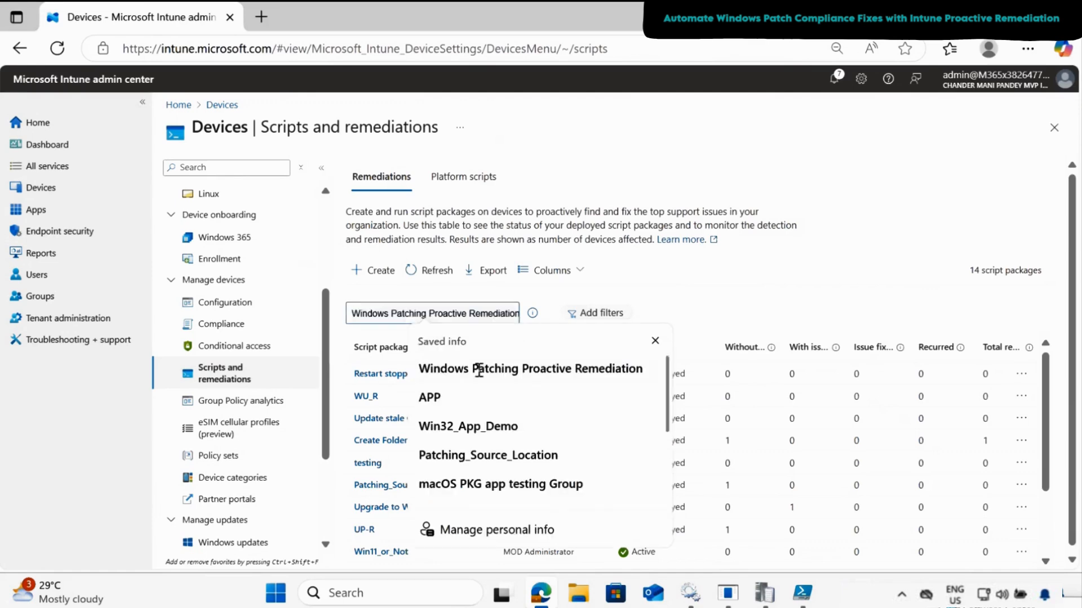
left_click(479, 371)
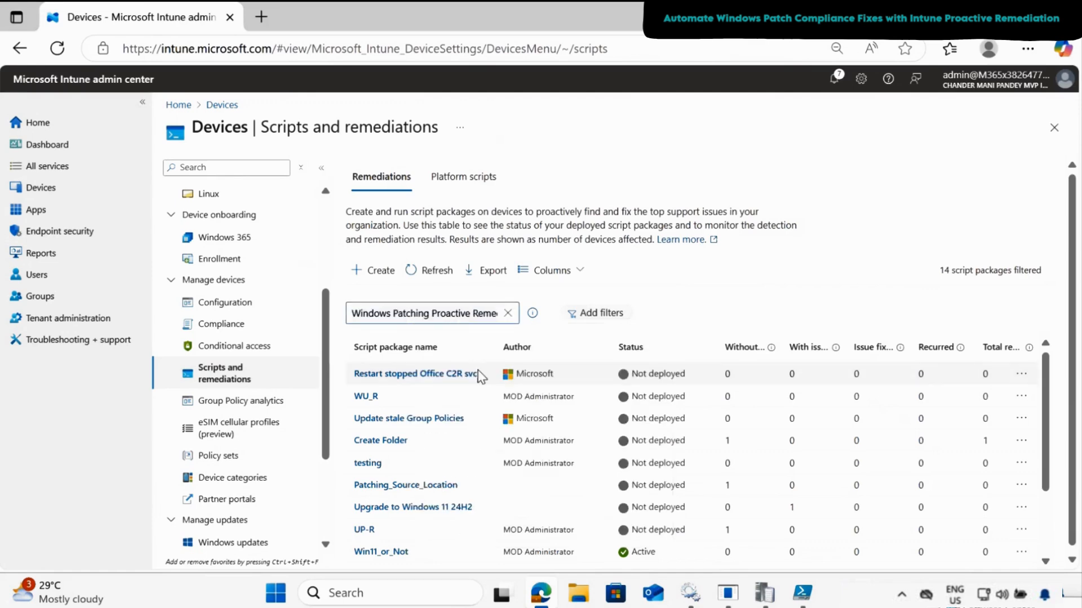
left_click(402, 377)
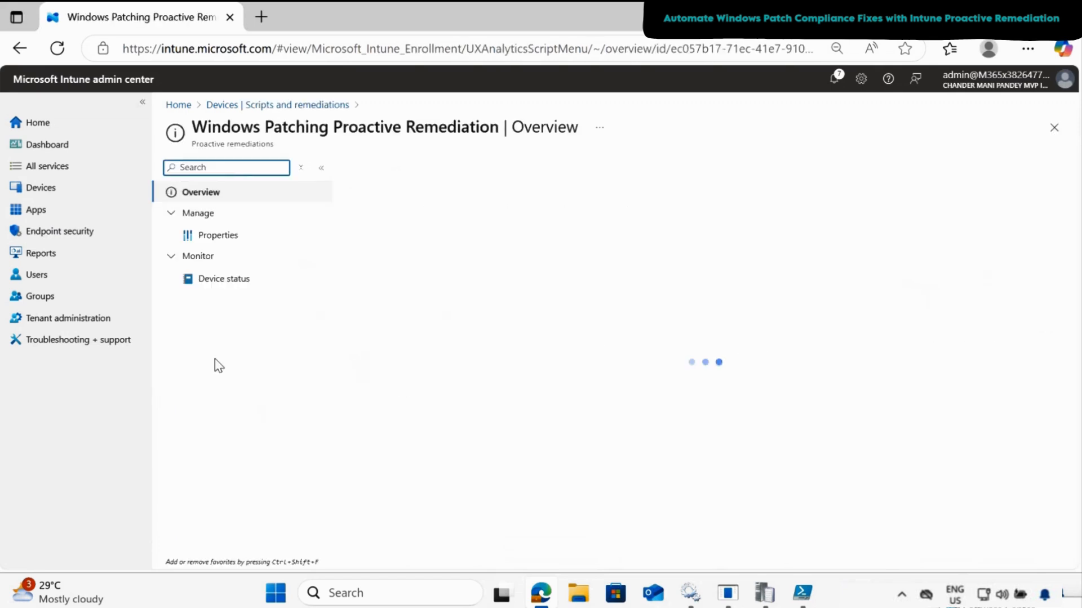
left_click(225, 285)
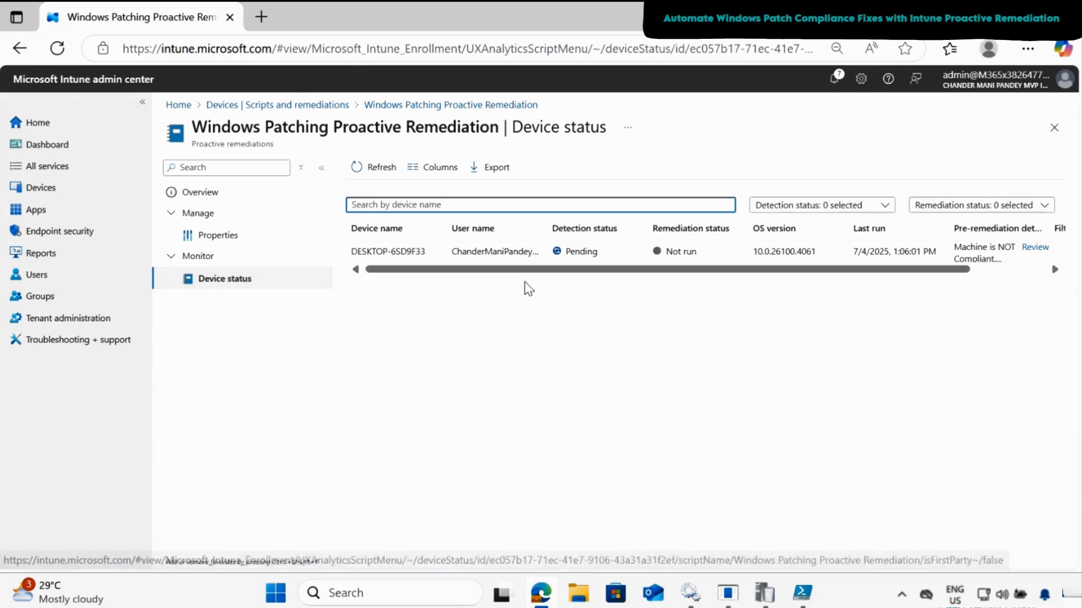
- Review the full pre-remediation detection output of DESKTOP-6SD9F33 in the device status report and close the output
left_click_drag(647, 270, 763, 278)
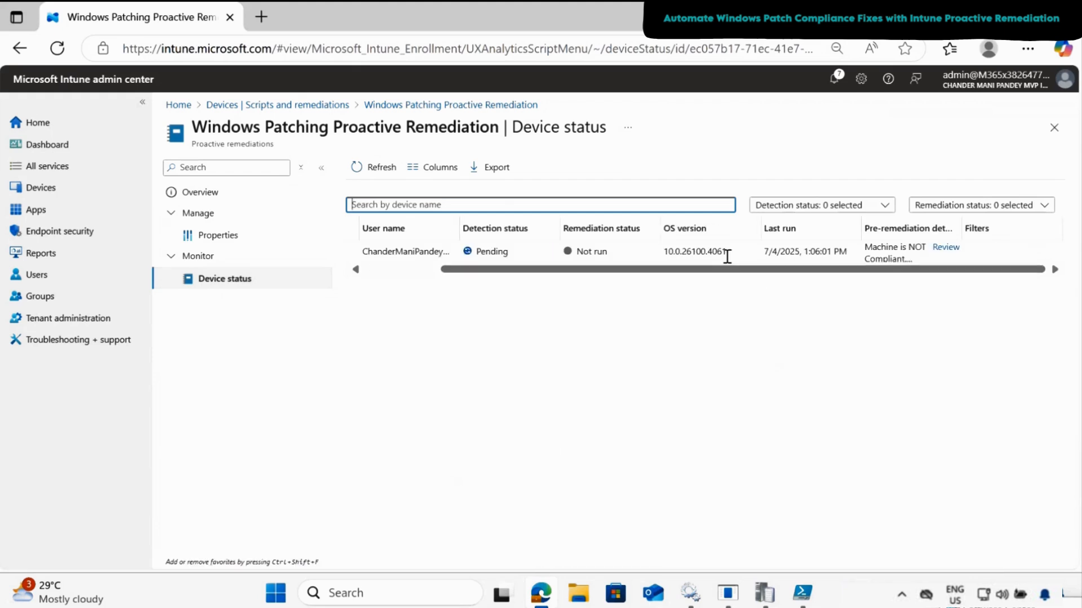
left_click(944, 249)
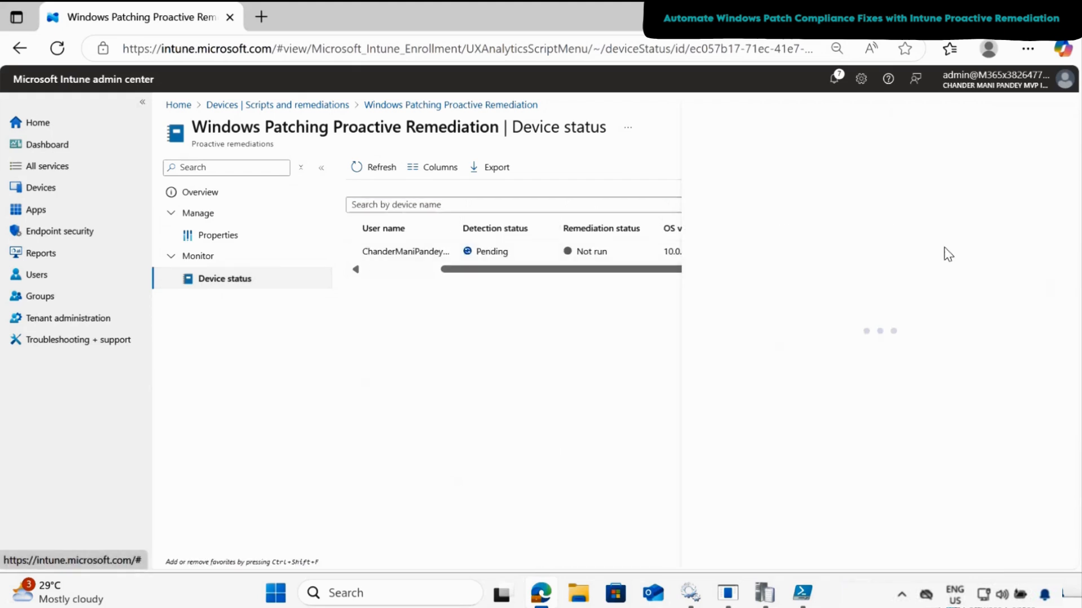
left_click(1052, 109)
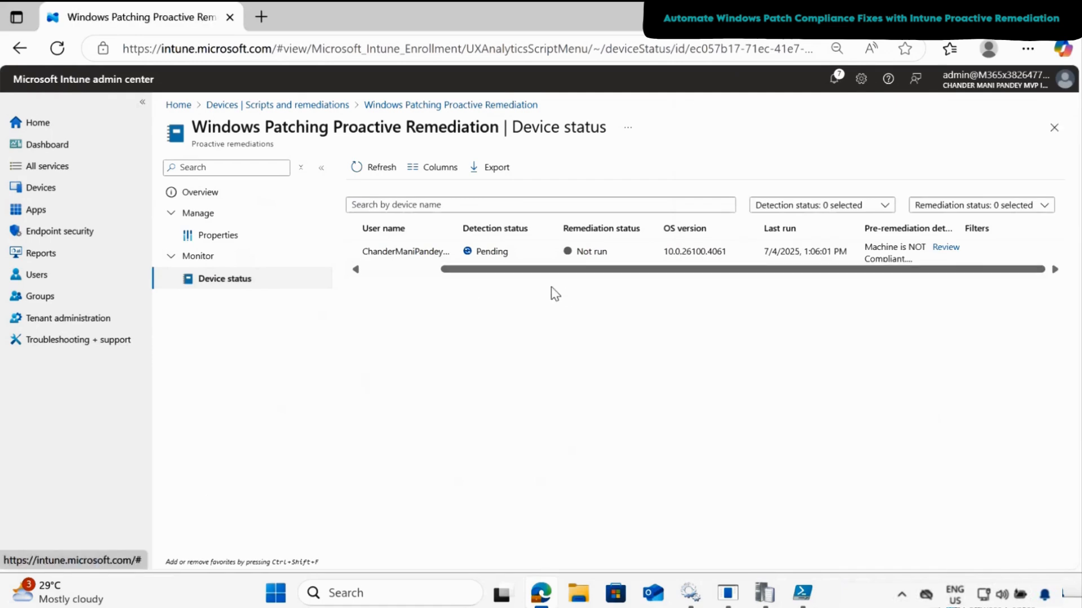
- Restart the Windows 11 device to finish installing the update
left_click(276, 594)
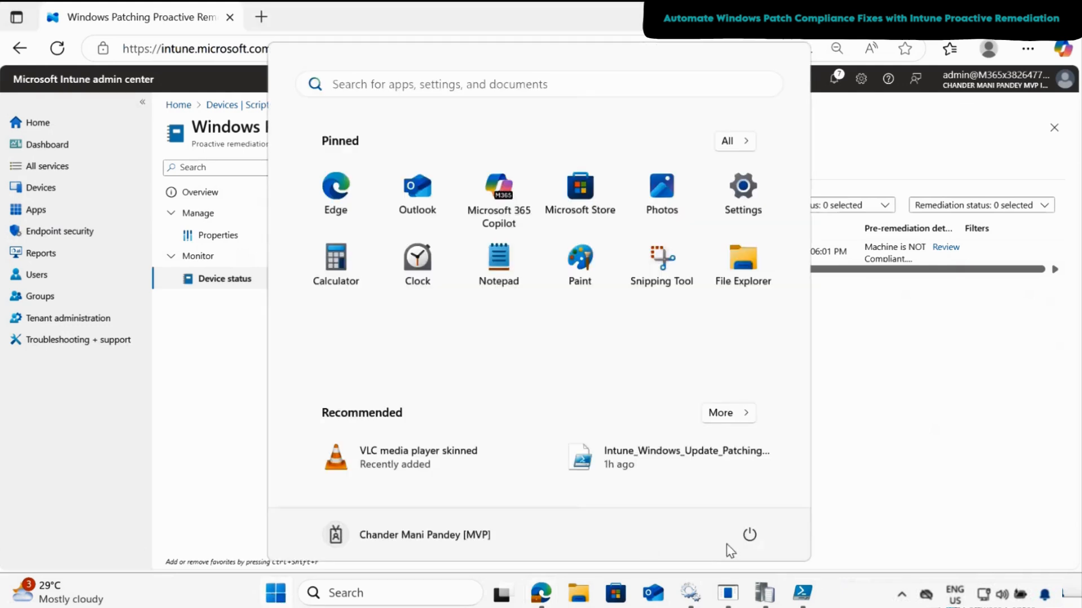
left_click(750, 537)
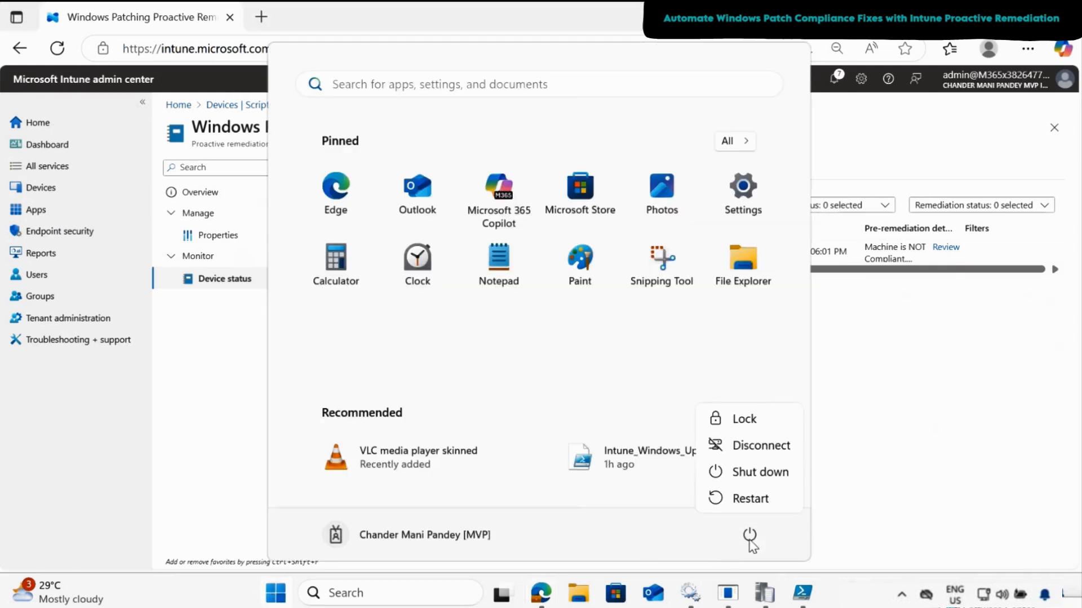
left_click(762, 509)
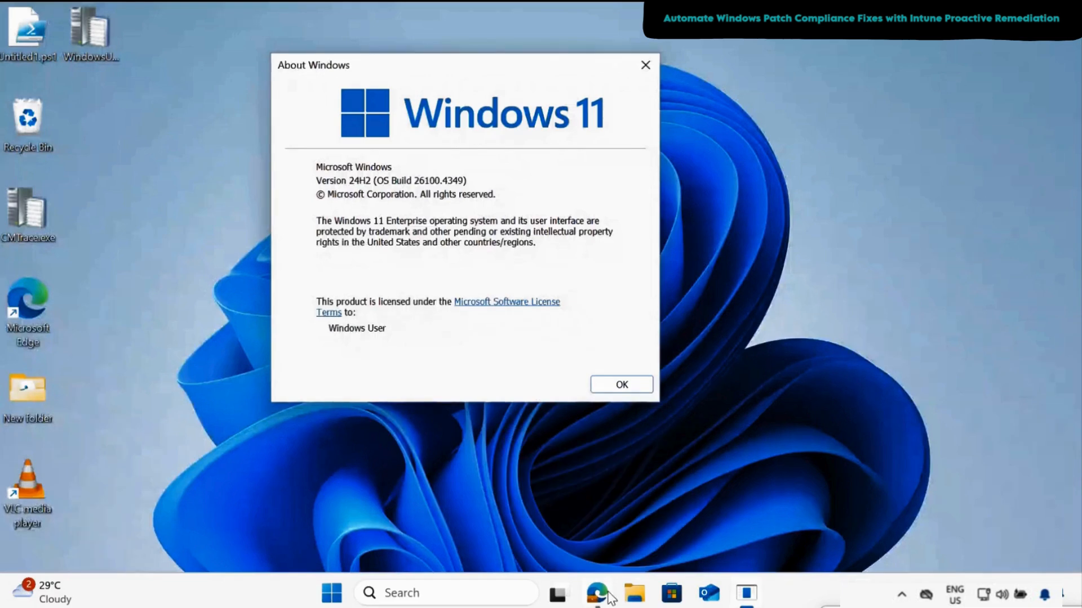
- Switch to Edge and run the Windows Patching Proactive Remediation script package on DESKTOP-6SD9F33
left_click(599, 596)
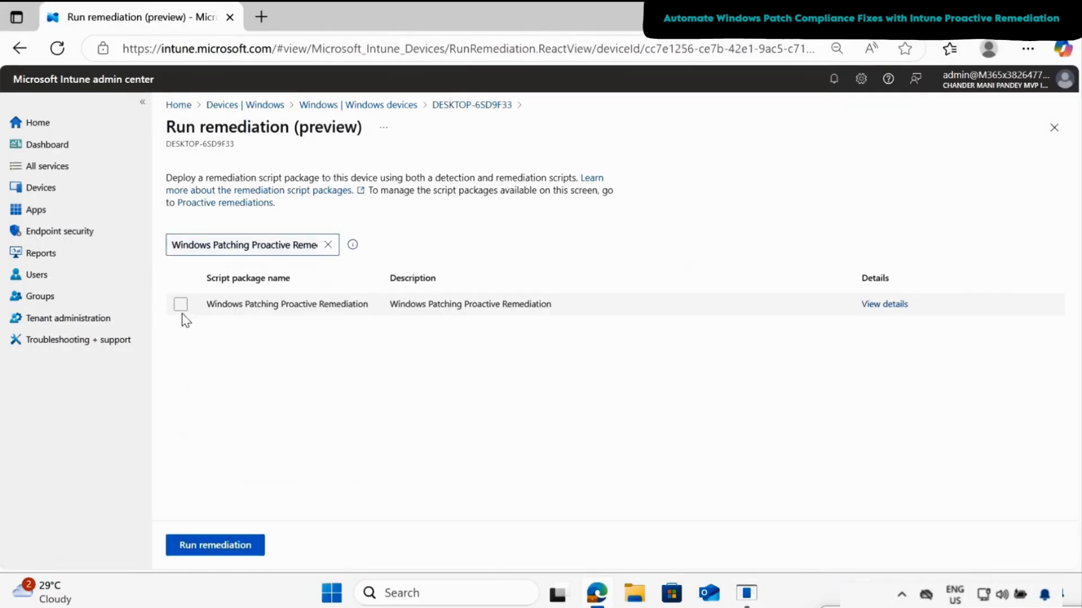
left_click(181, 310)
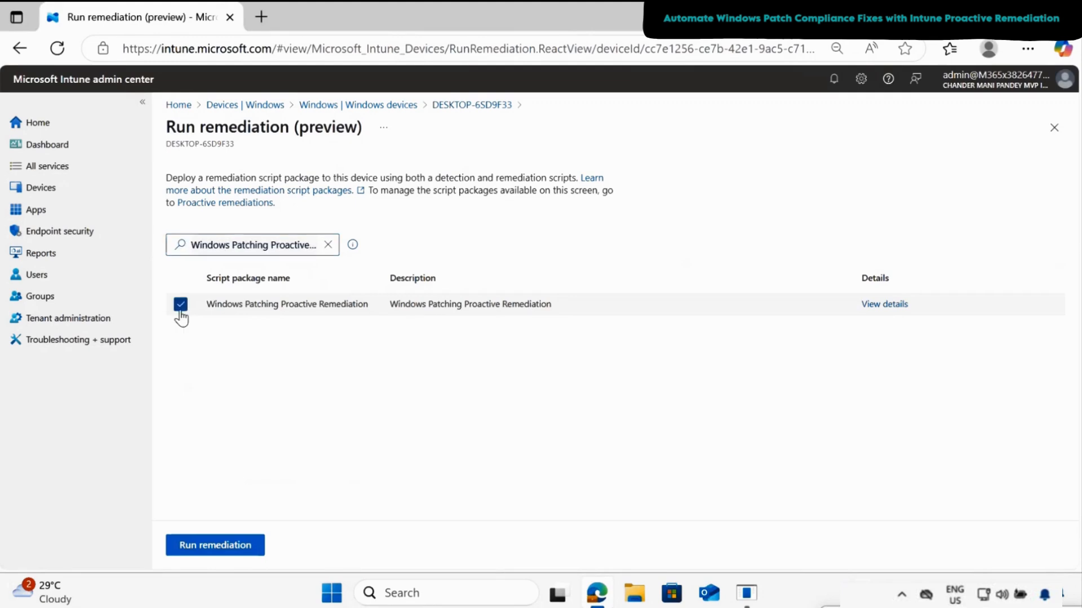
left_click(226, 547)
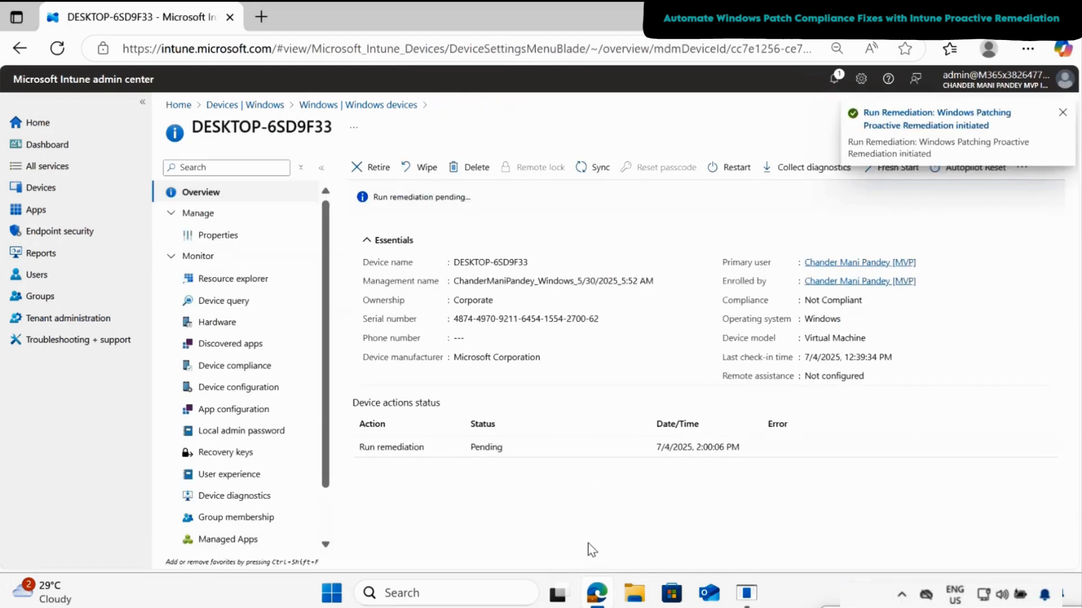
- Open Intune_Patching_Compliance.log from File Explorer's recent files in a maximized log viewer and examine the latest compliance entries
left_click(635, 597)
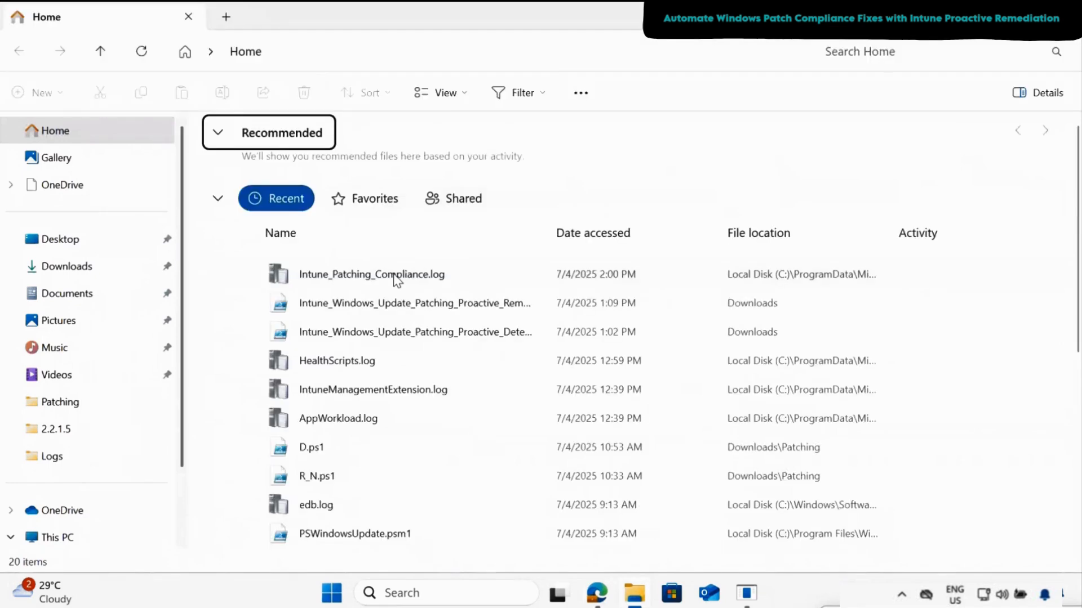
double_click(396, 276)
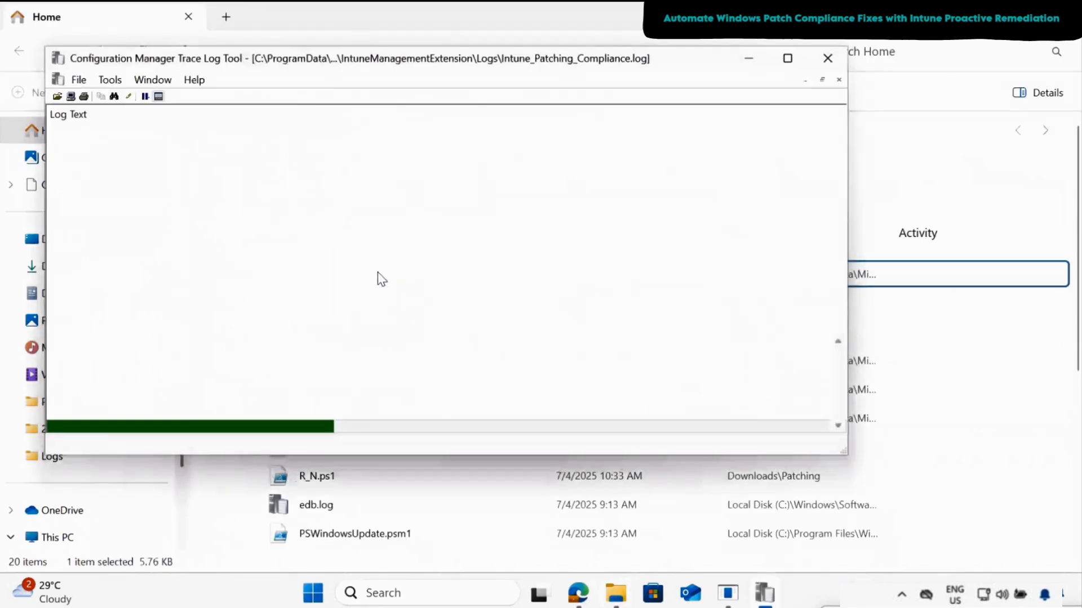
left_click(787, 58)
left_click(522, 326)
left_click(115, 393)
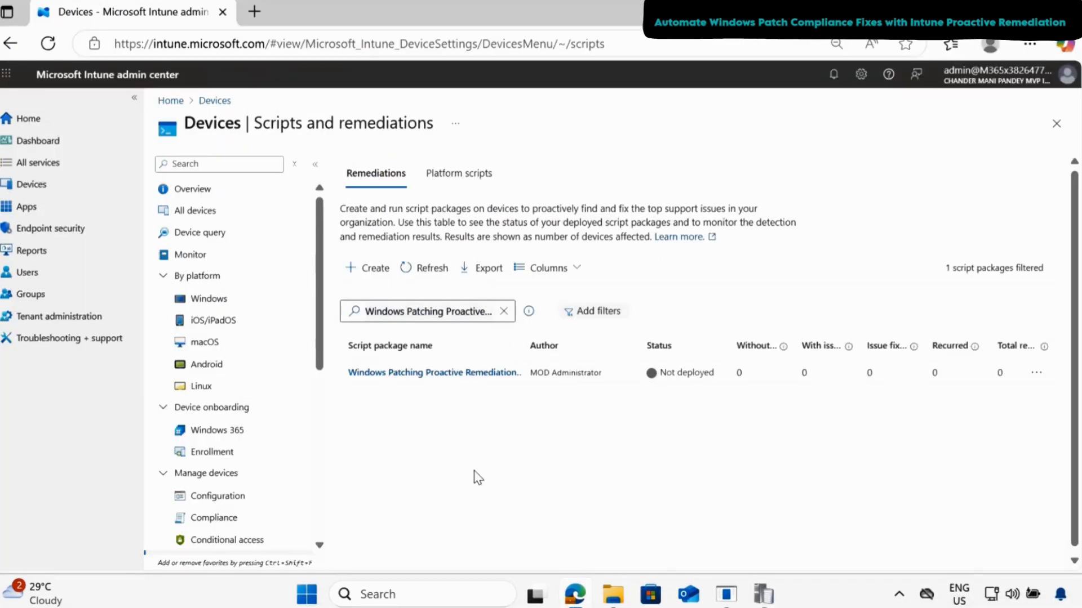
- Add the Pre-remediation detection output column to the Windows Patching Proactive Remediation device status report and review the full output for DESKTOP-6SD9F33
left_click(447, 375)
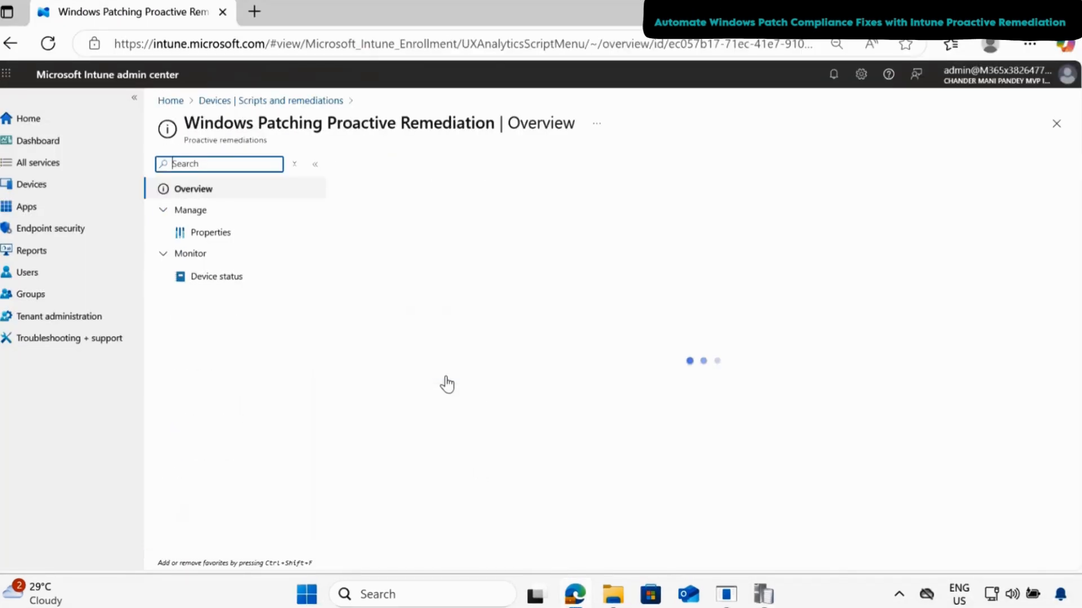
left_click(214, 279)
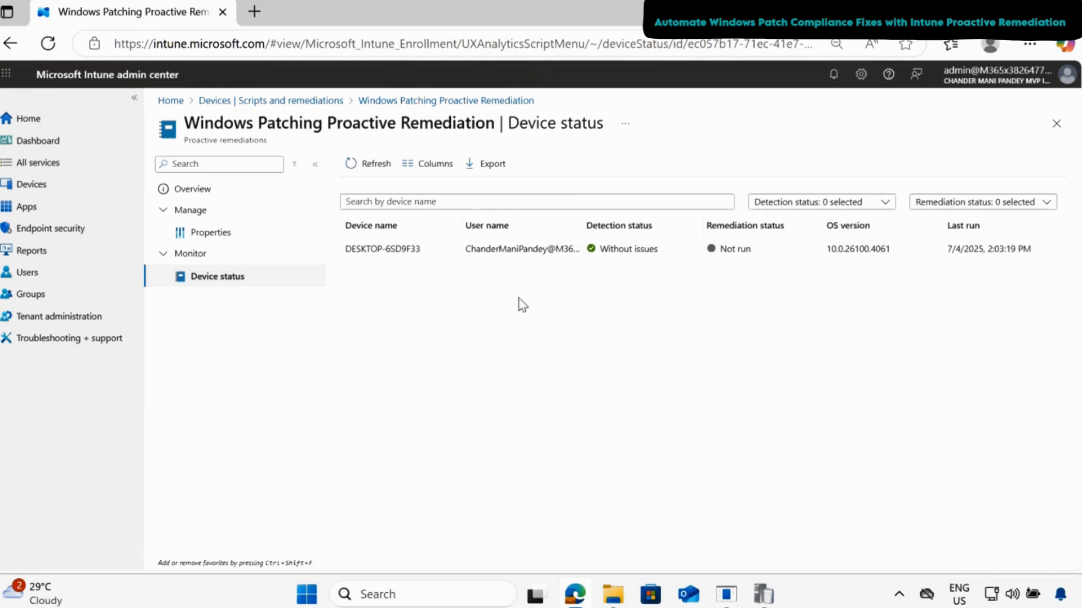
left_click(432, 165)
left_click(892, 274)
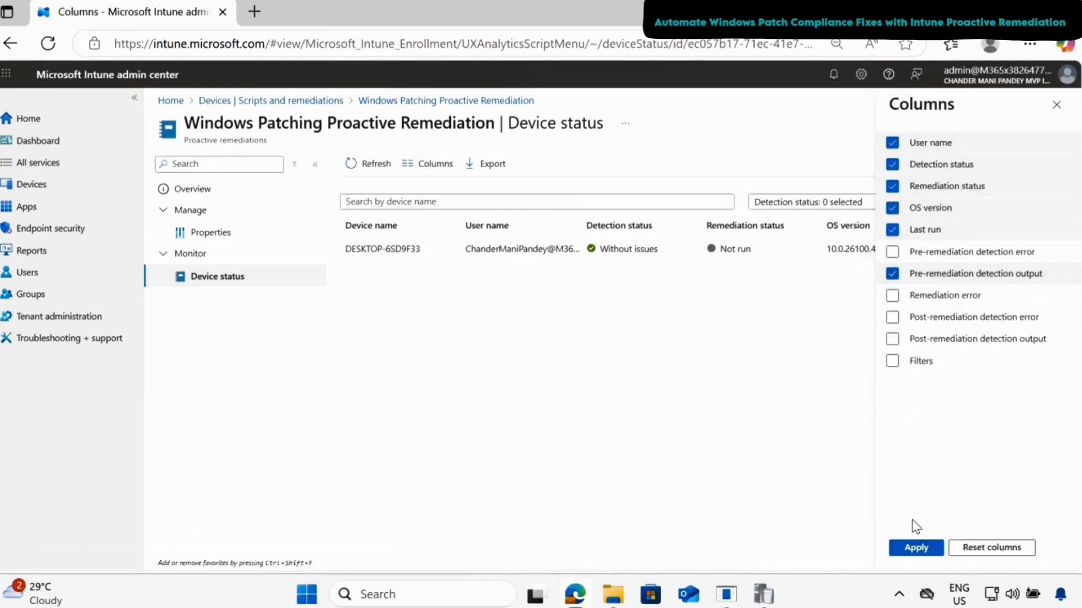
left_click(915, 550)
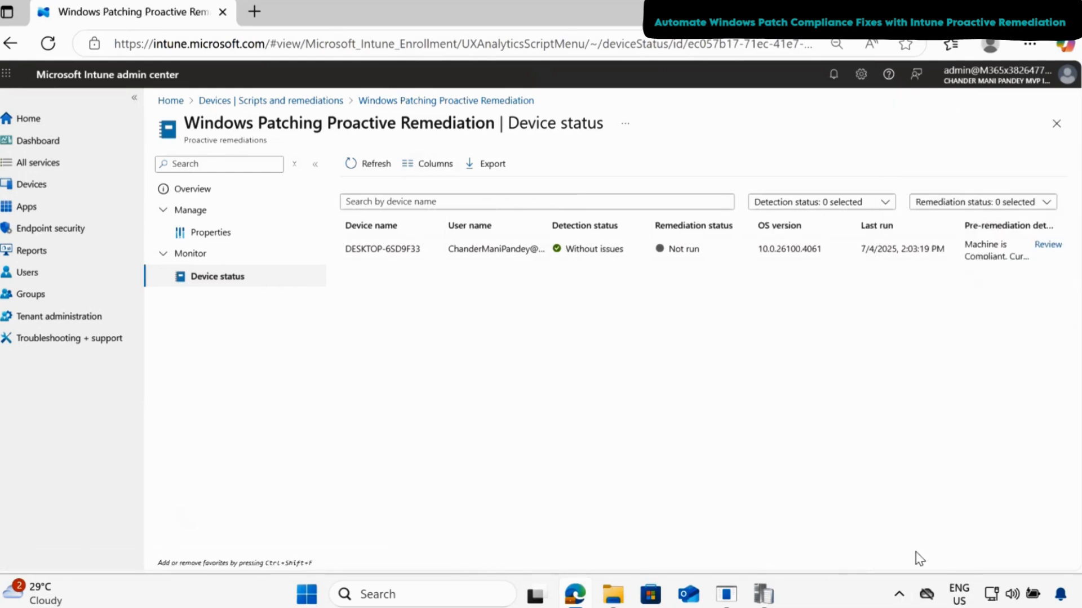
left_click(1048, 245)
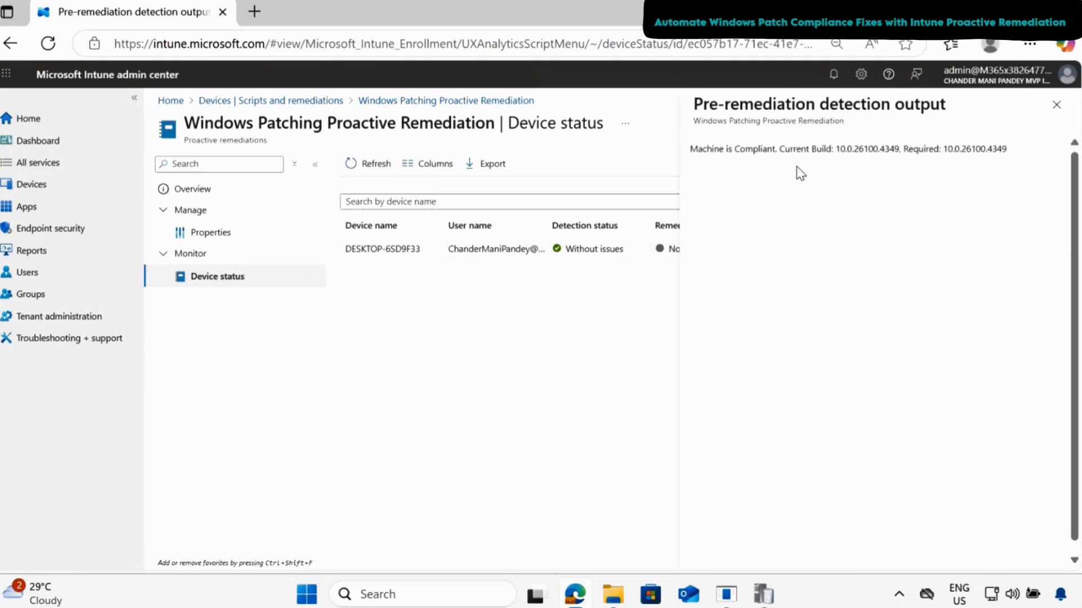